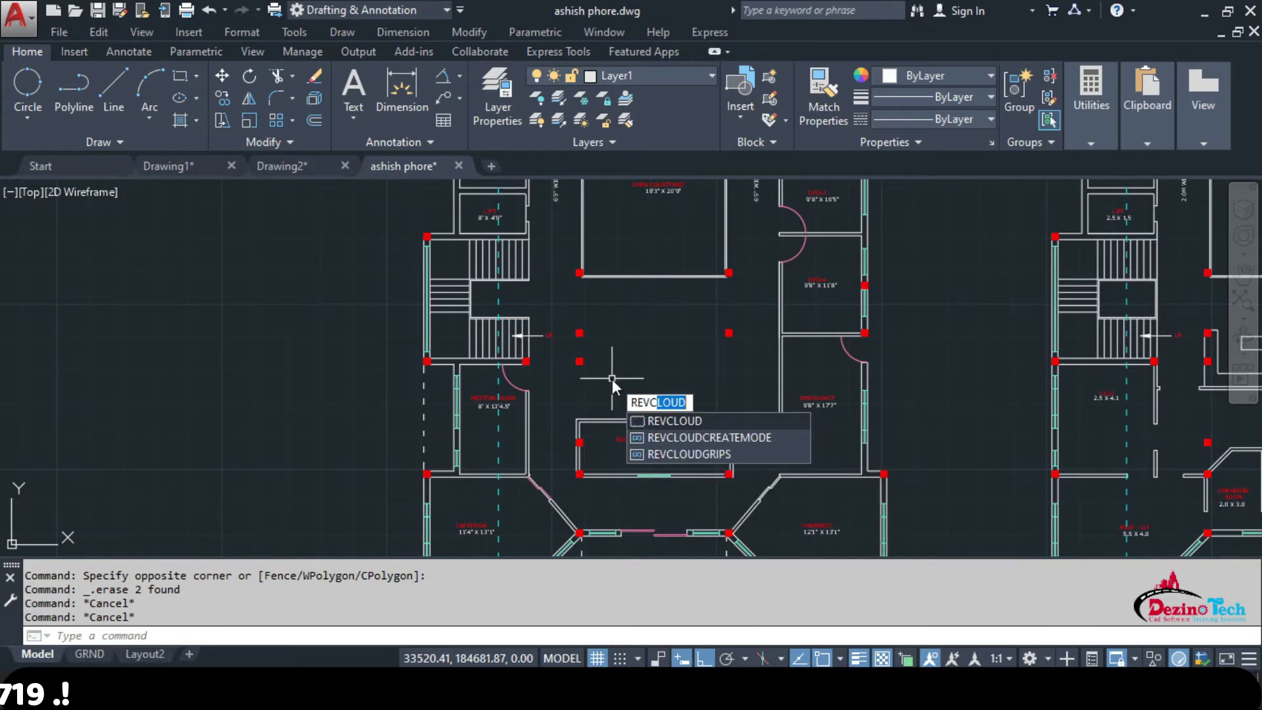
- Draw a rectangle around the Reception/Billing Area and set its colour to 237,31,36
key("Return")
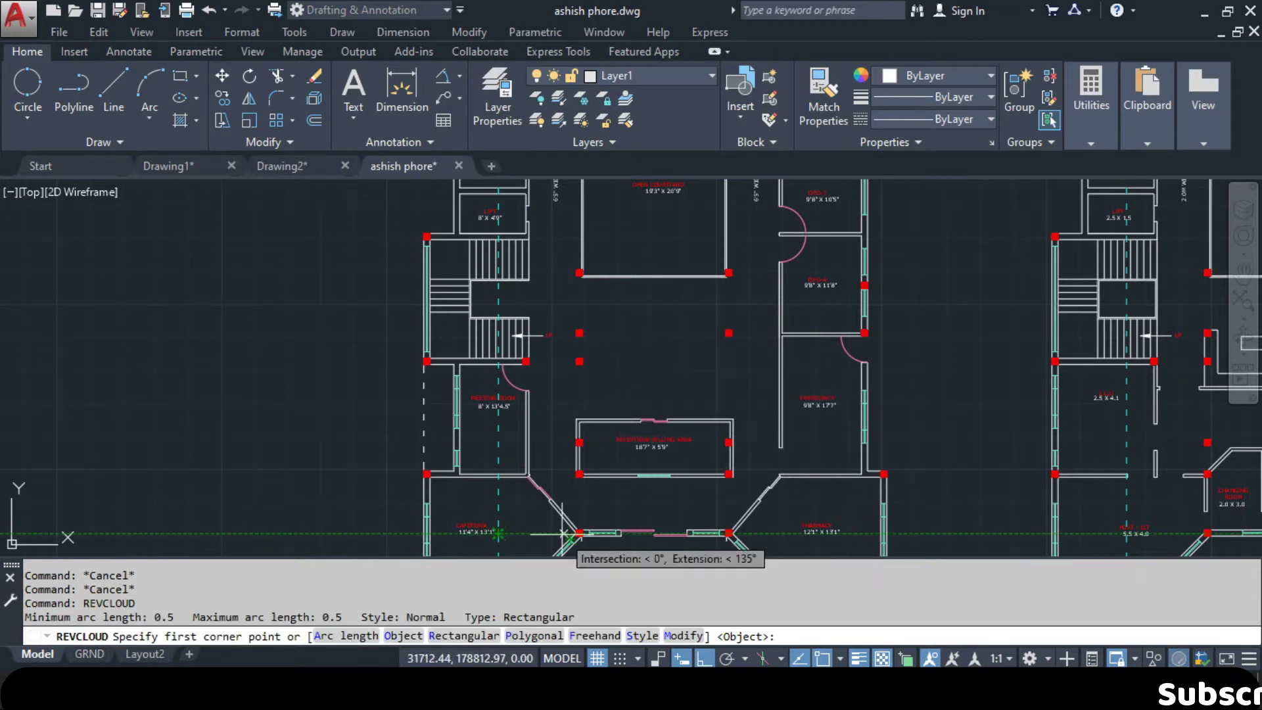
key("Escape")
scroll(683, 427, "up", 5)
mouse_move(696, 443)
middle_mouse_down()
mouse_move(657, 418)
mouse_move(641, 317)
middle_mouse_up()
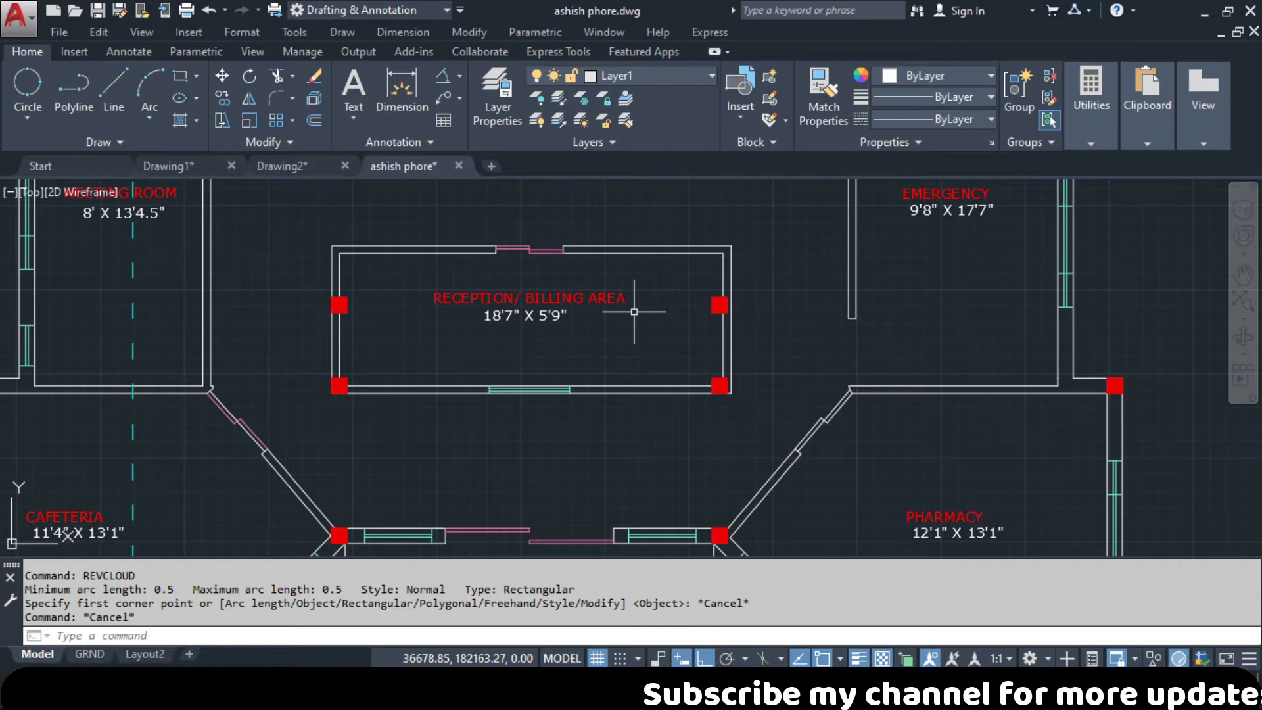
key("Escape")
key("Escape")
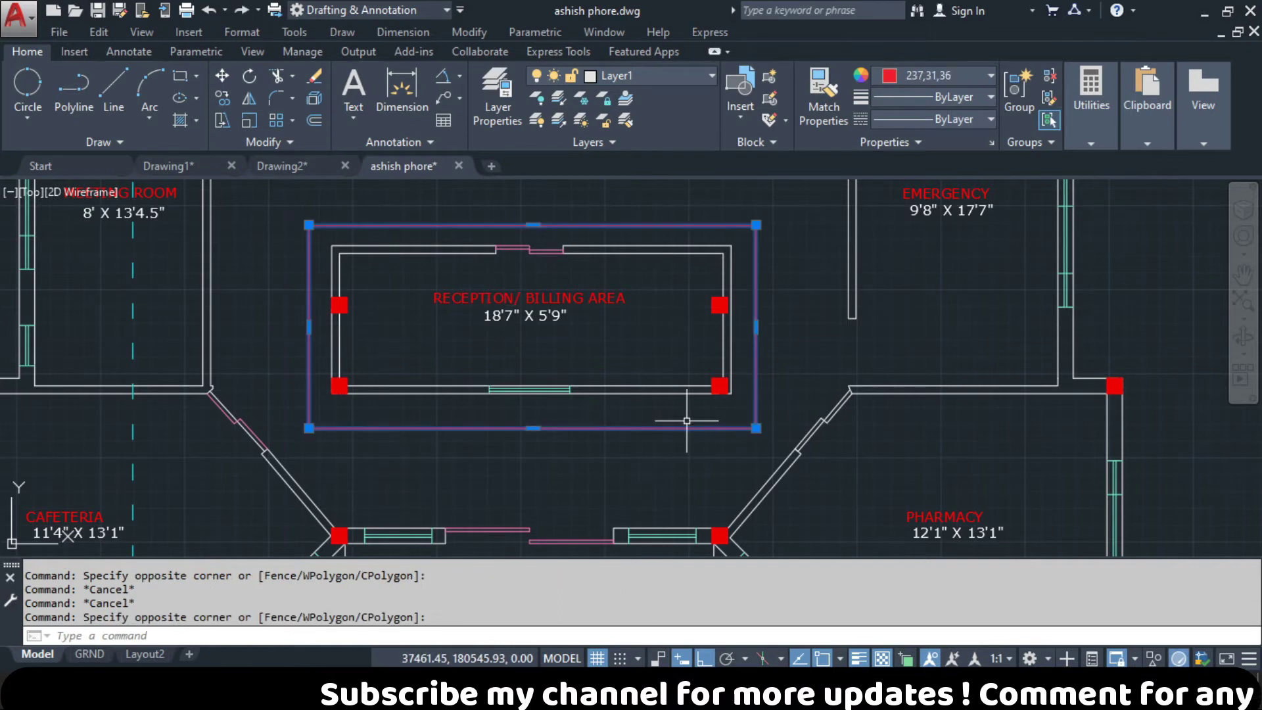
key("Escape")
key("Escape")
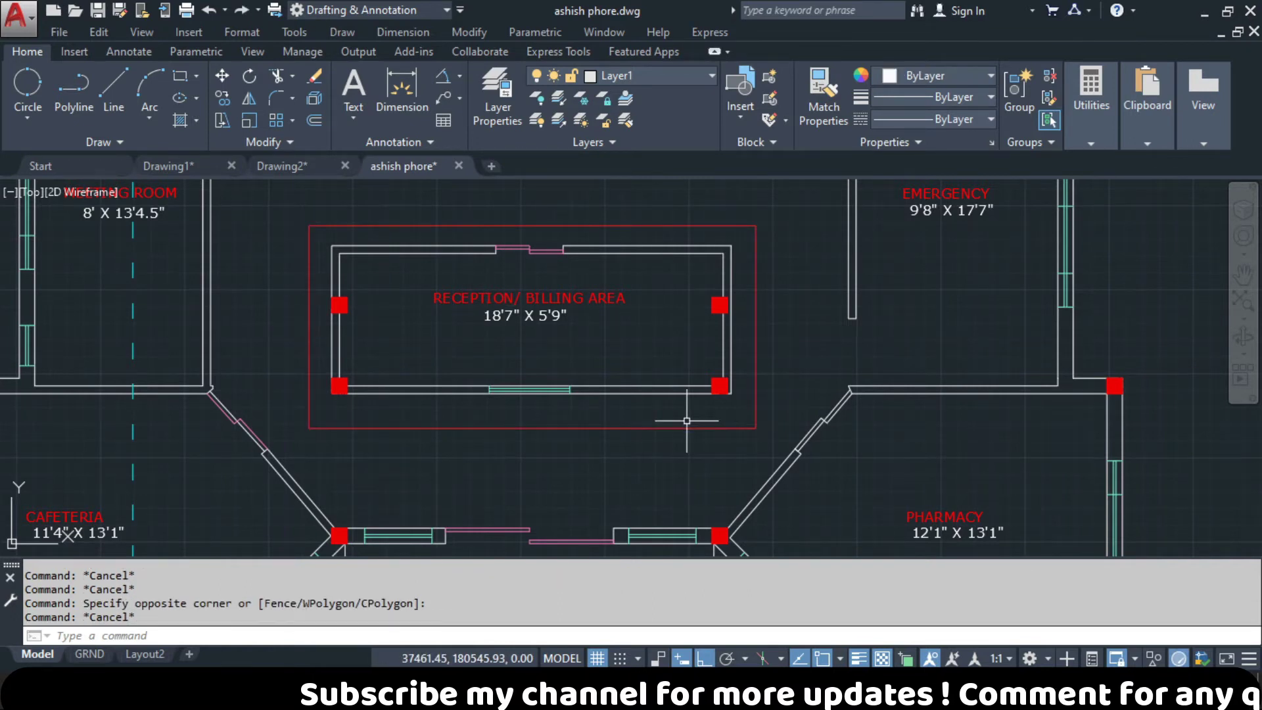
- Try to convert the red rectangle around the Reception/Billing Area into a revision cloud with the Object option
type("REC")
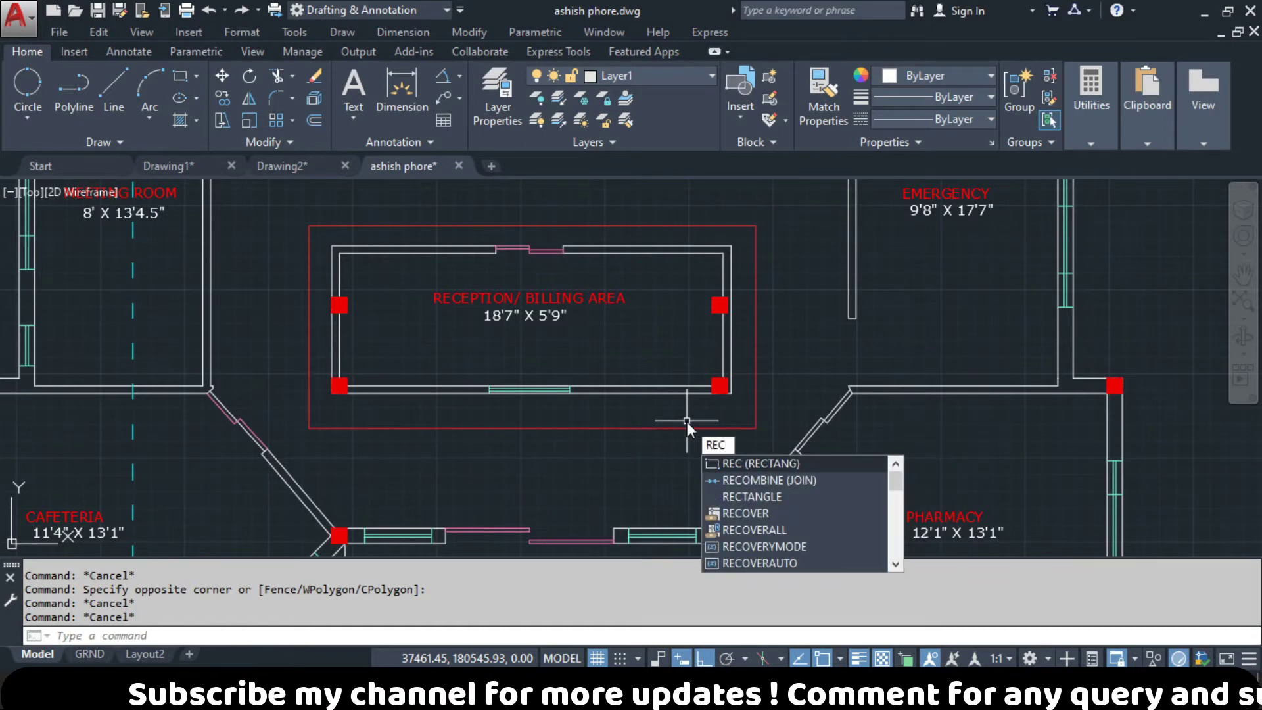
type("v")
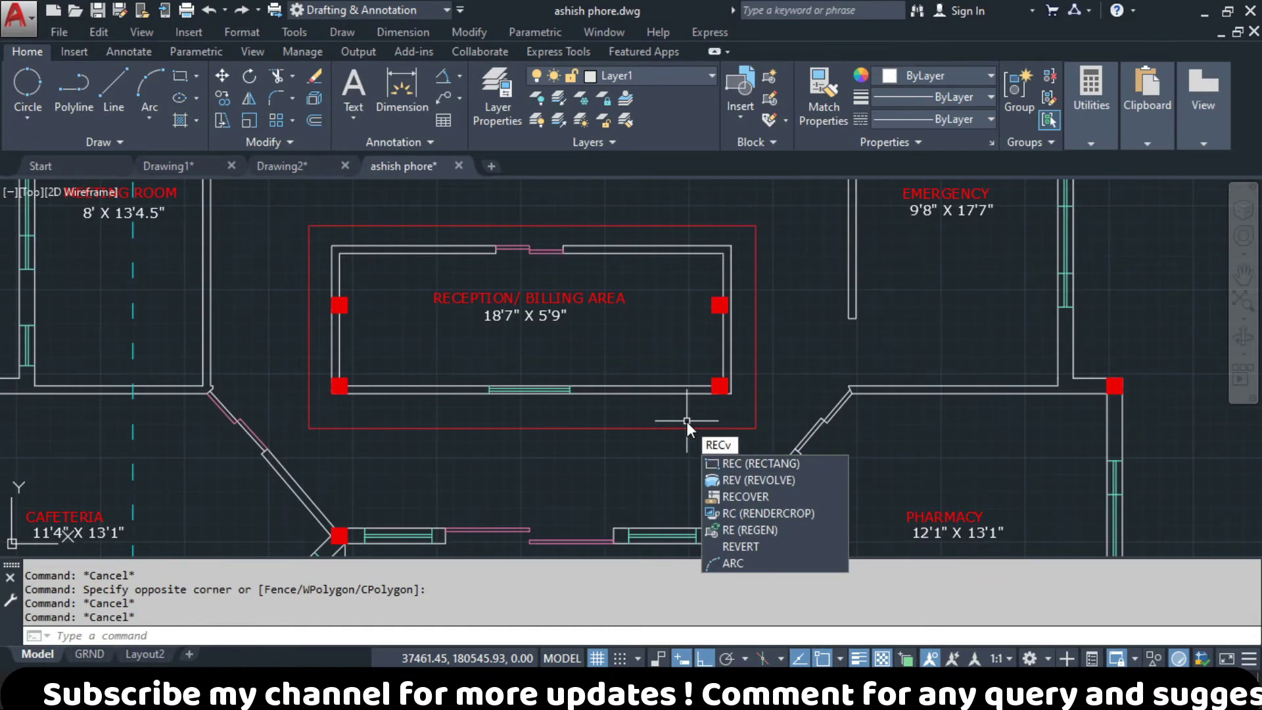
key("Escape")
type("REVCLOUD")
key("Return")
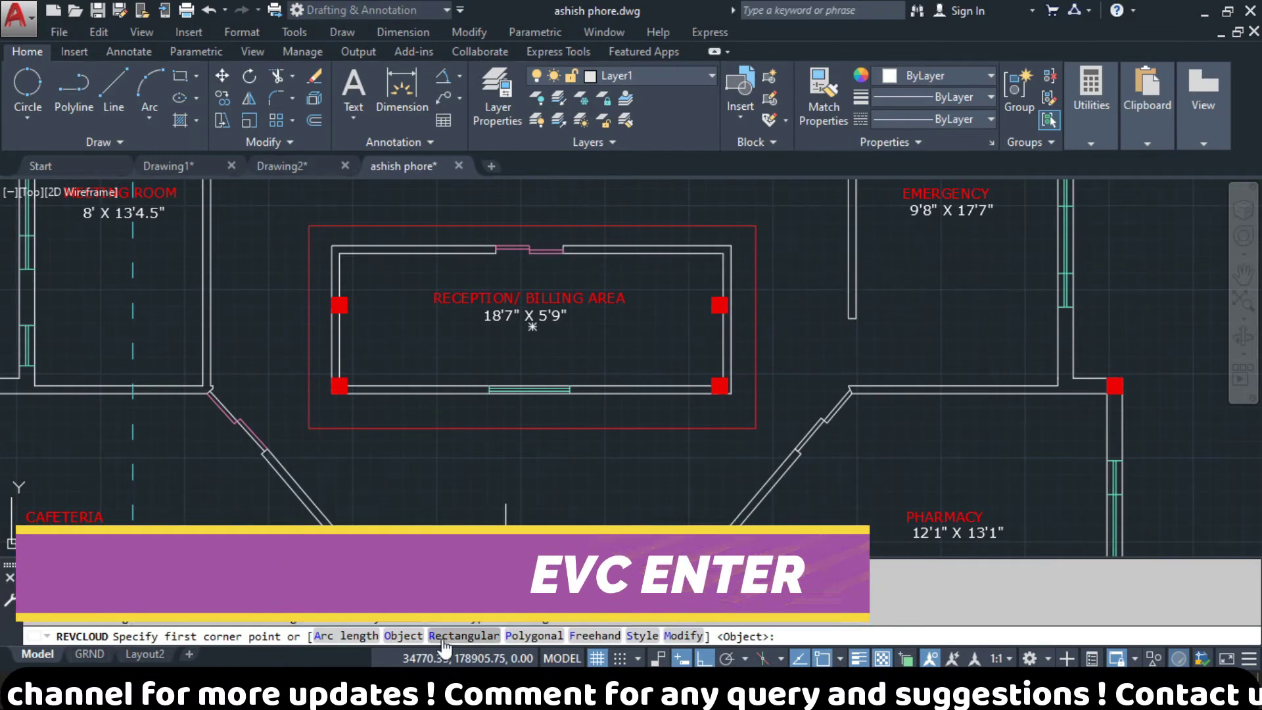
type("O")
key("Return")
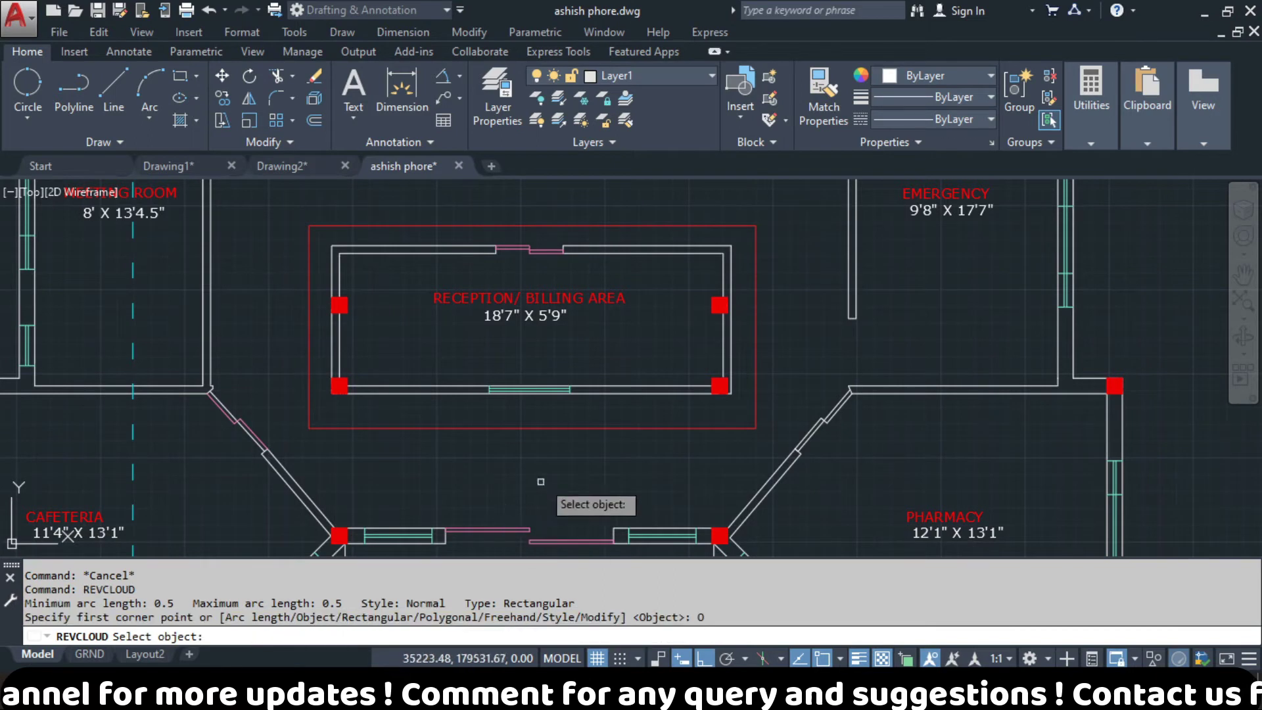
left_click(517, 425)
left_click(513, 426)
left_click(507, 428)
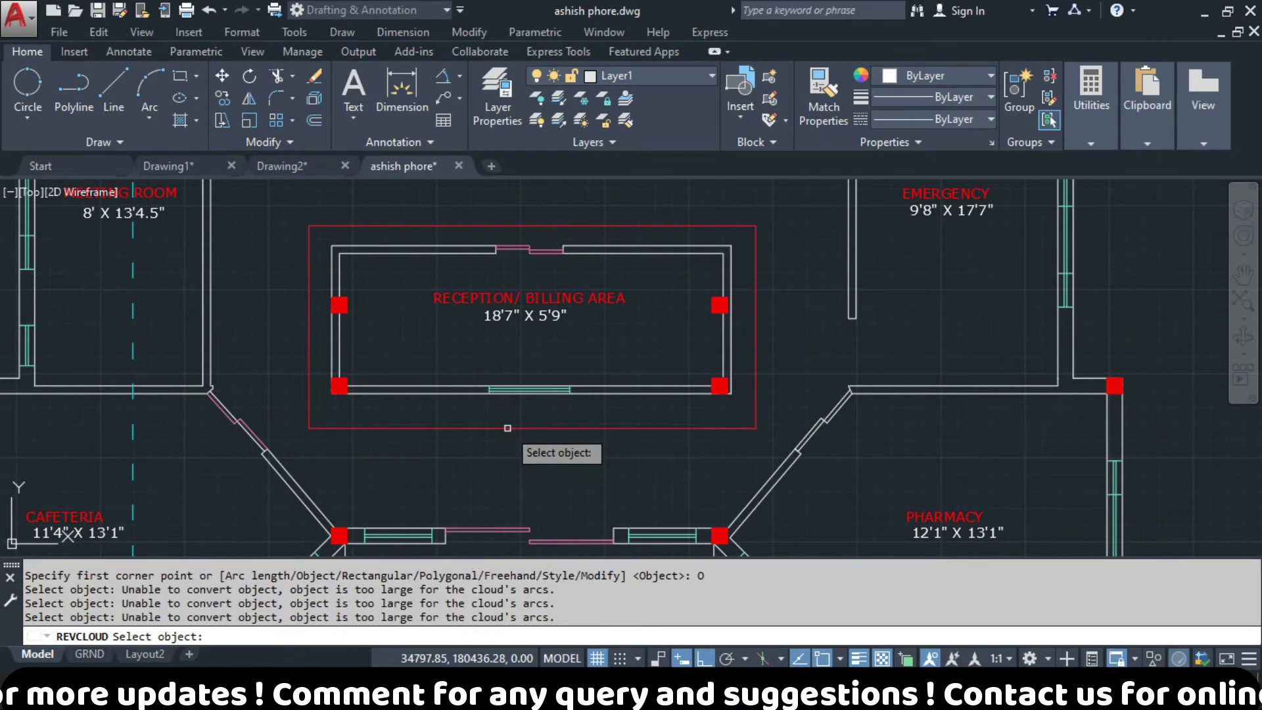
left_click(506, 431)
left_click(481, 443)
key("Escape")
key("Escape")
key("Escape")
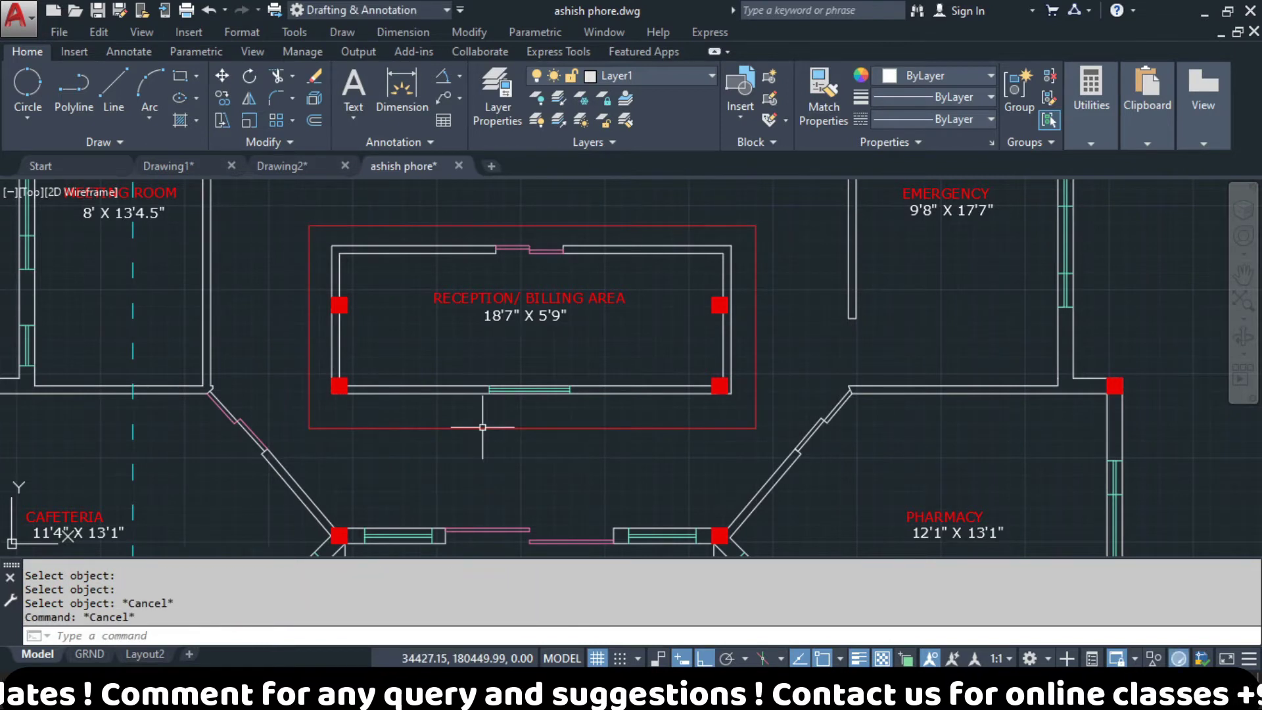
- Set the revision cloud's minimum arc length to 100 and maximum arc length to 200
type("revc")
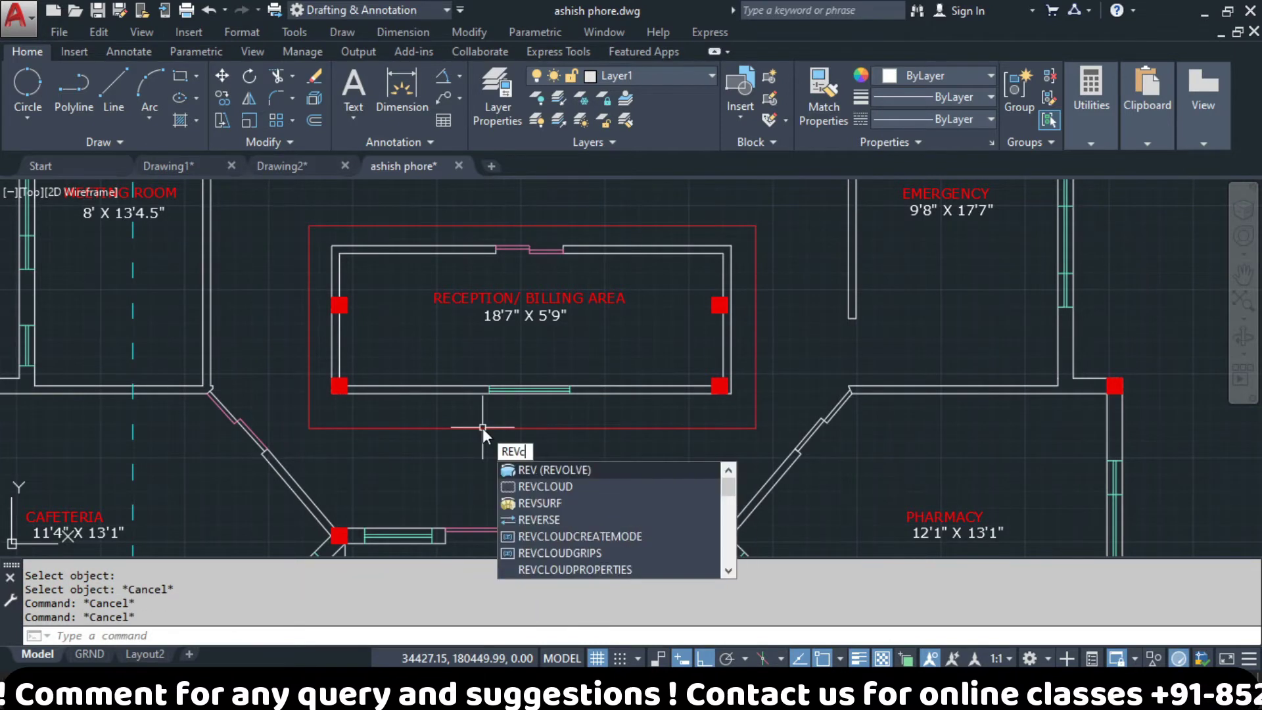
key("Return")
left_click(346, 635)
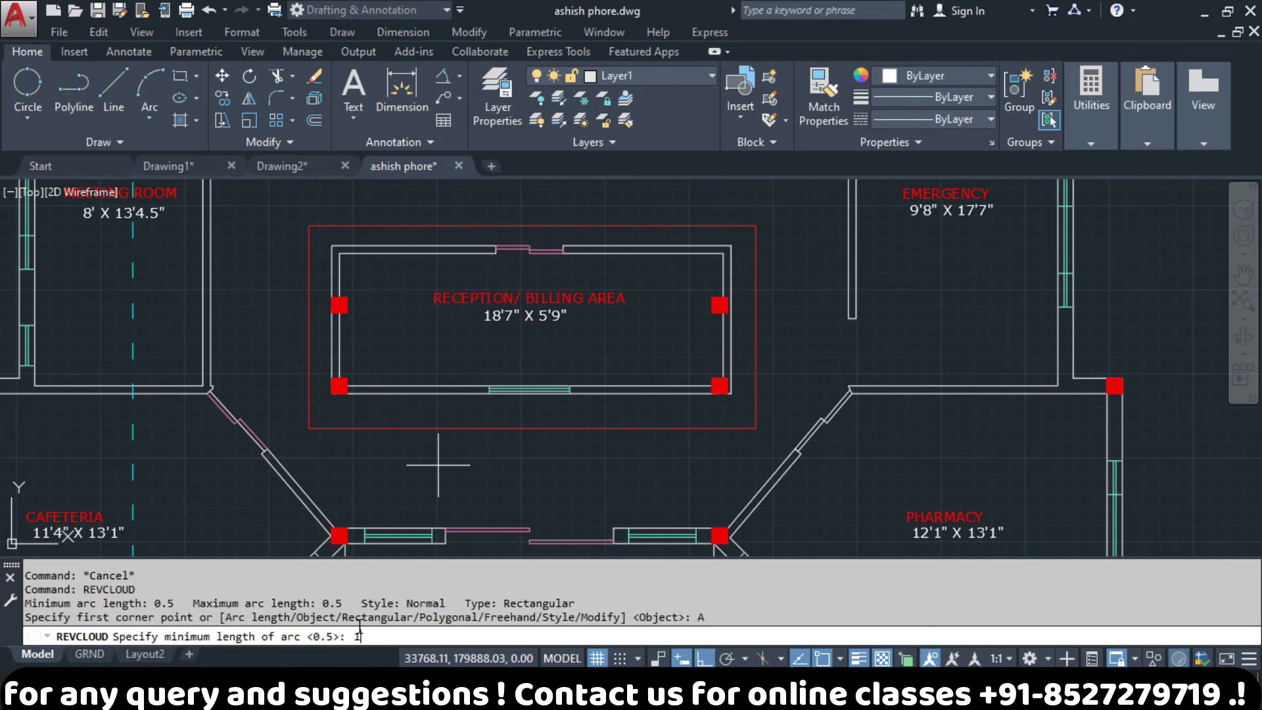
type("100")
key("Return")
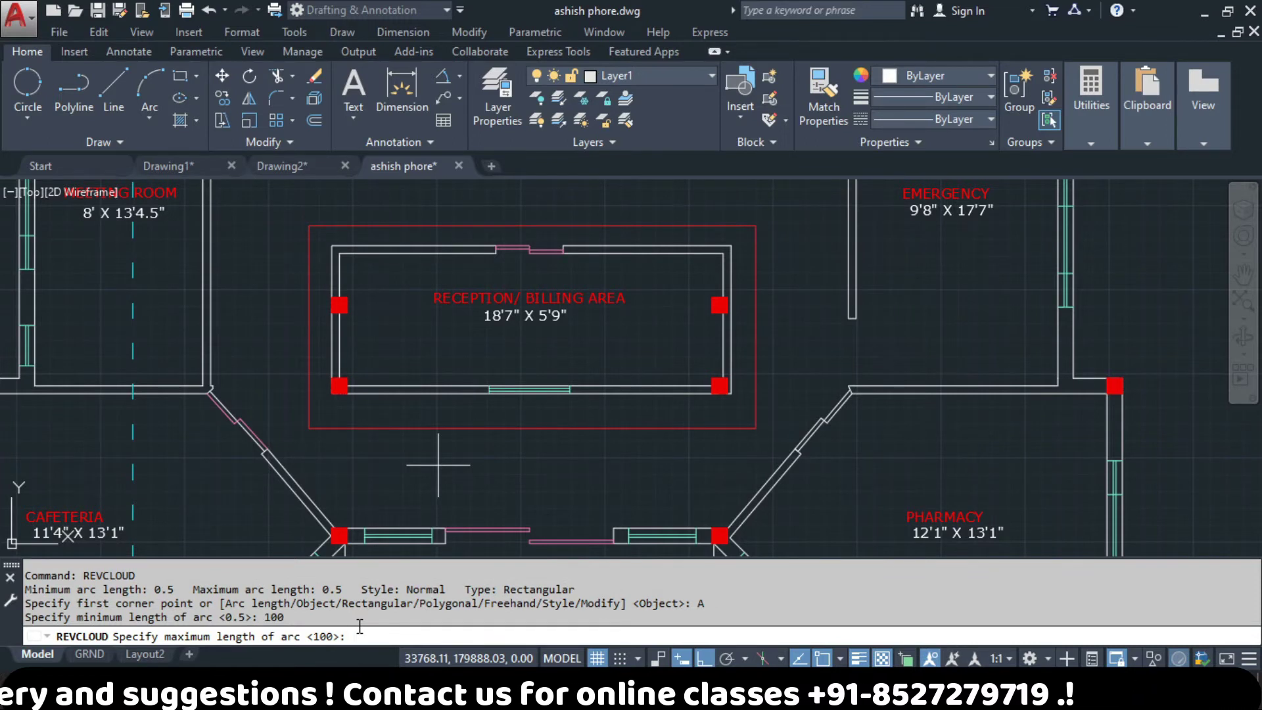
type("200")
key("Return")
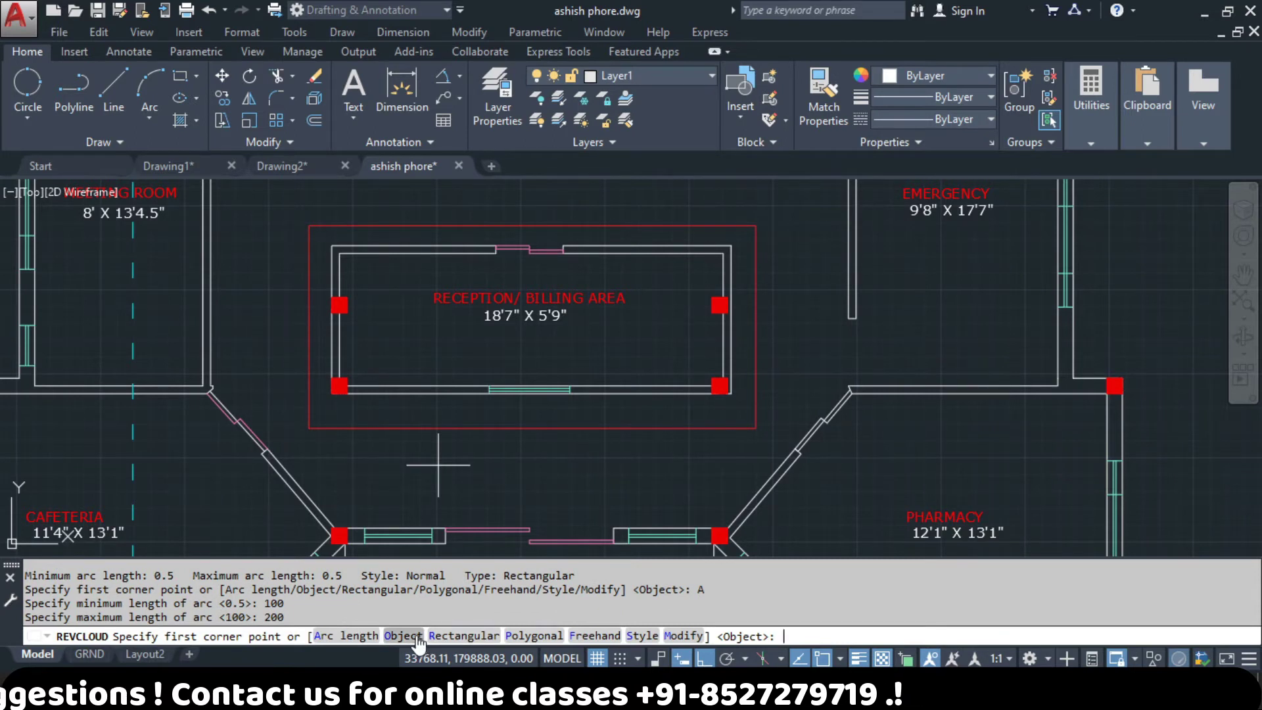
- Convert the red rectangle around the Reception/Billing Area into a revision cloud without reversing the arc direction
type("O")
key("Return")
left_click(485, 425)
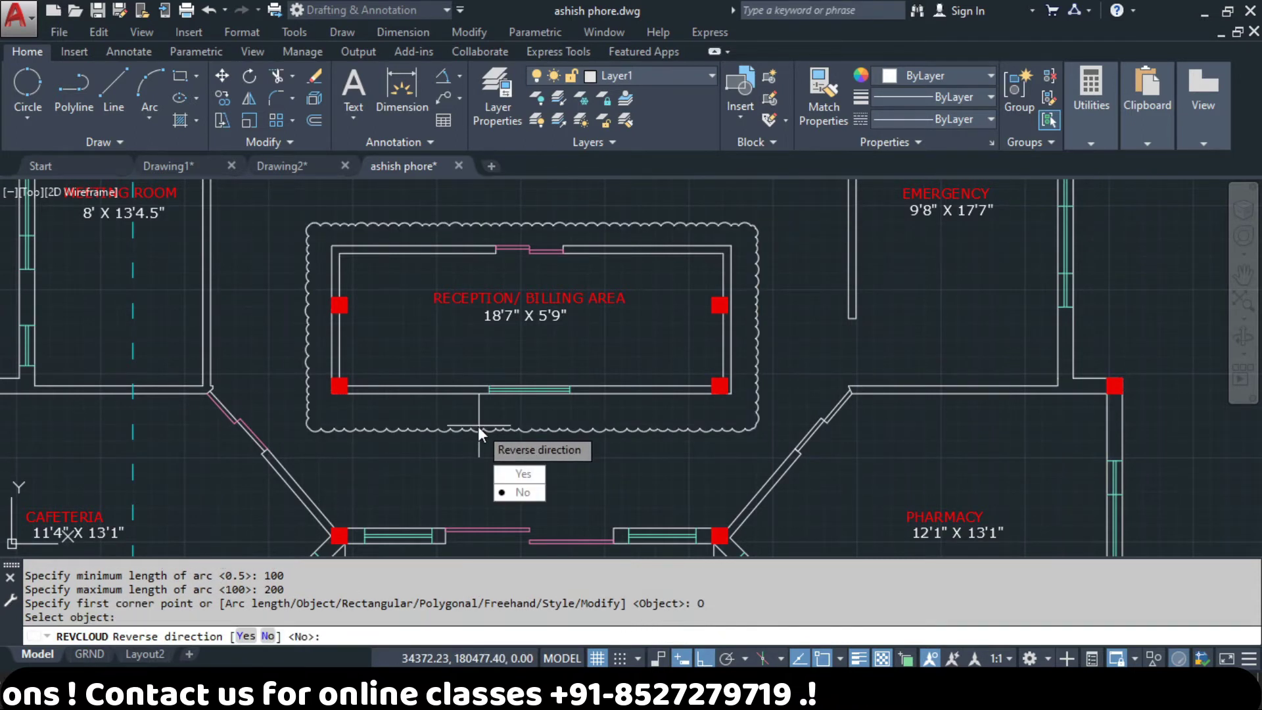
left_click(520, 492)
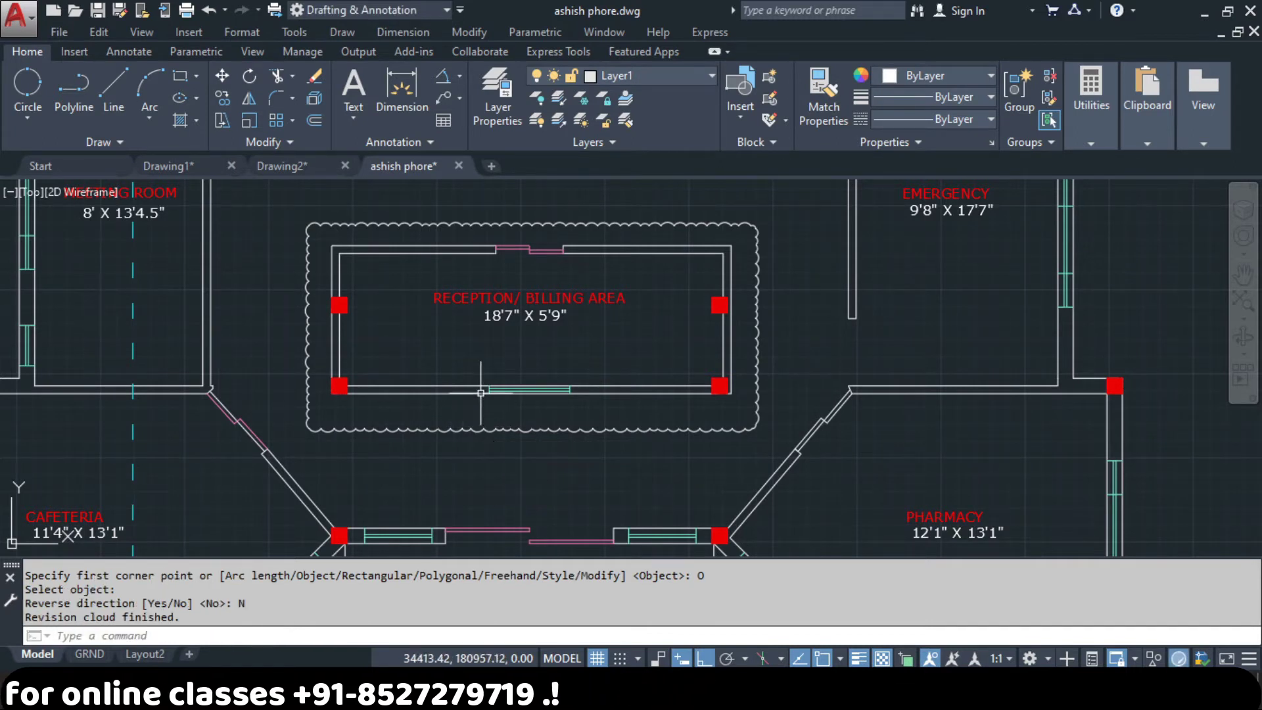
- Set the colour of the revision cloud around the Reception/Billing Area to 237,31,36
left_click(624, 450)
left_click(535, 405)
left_click(935, 76)
left_click(940, 188)
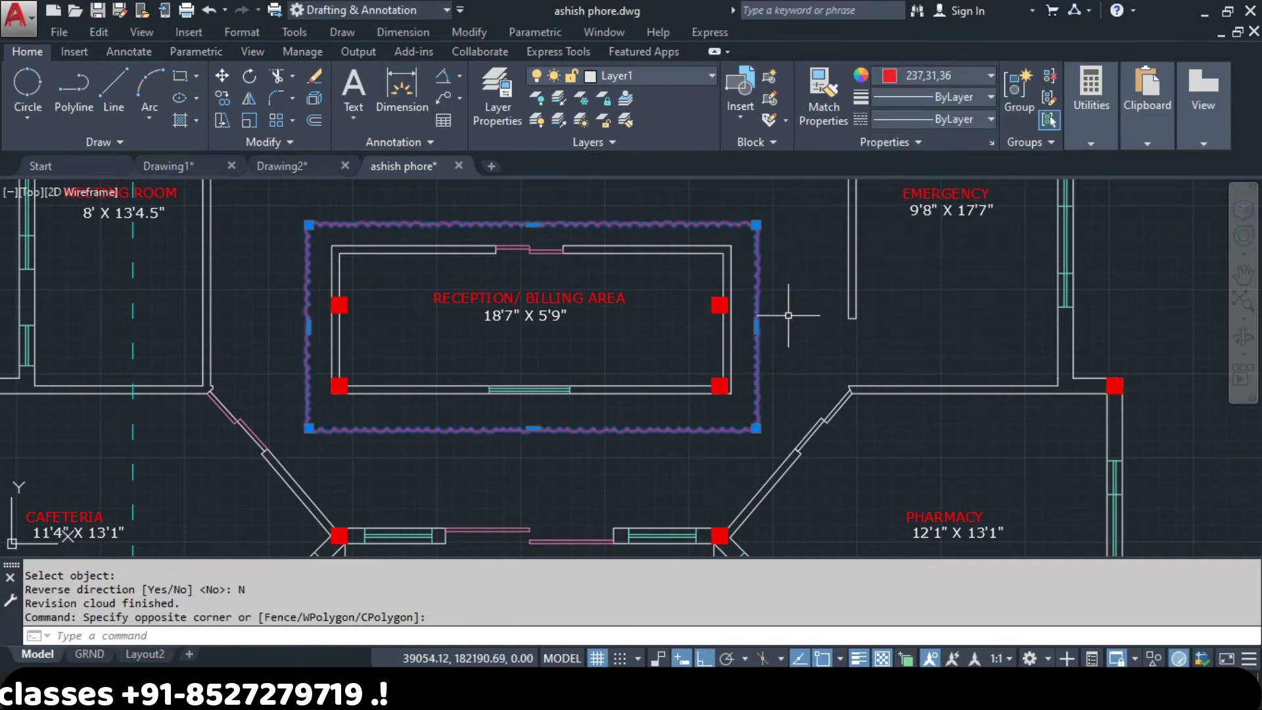
key("Escape")
key("Escape")
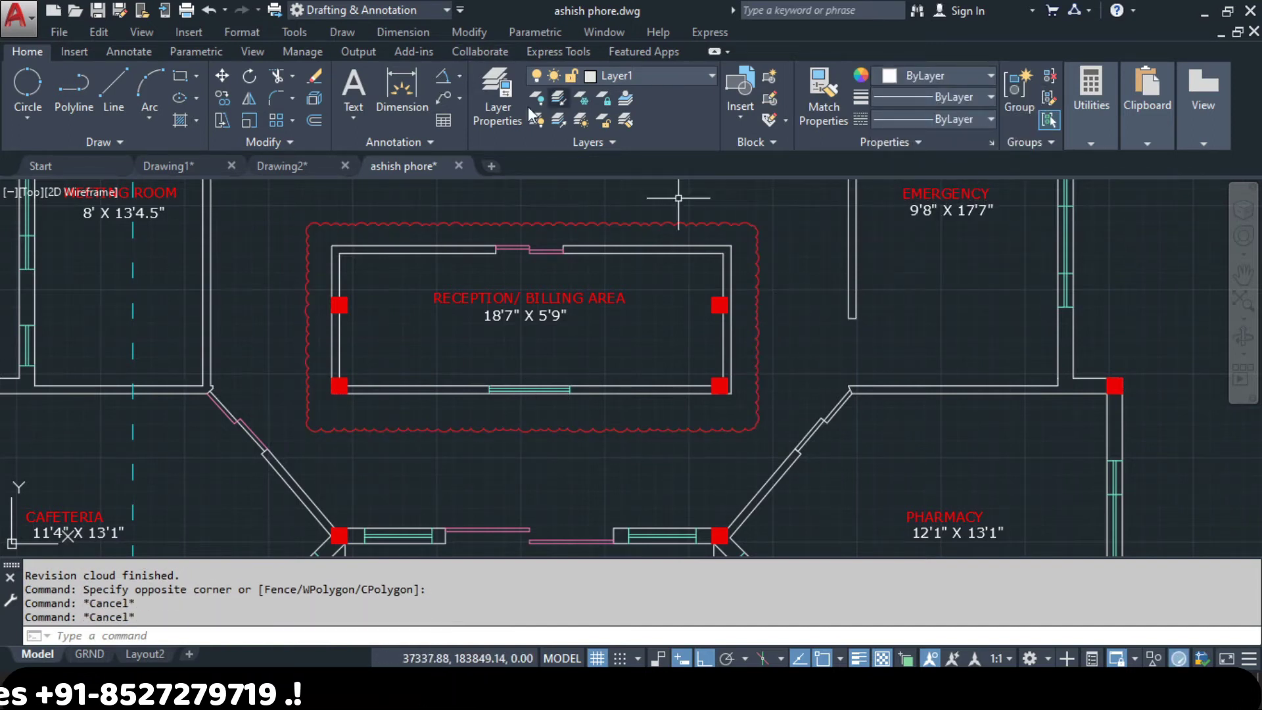
- Add a horizontal multileader from the revision cloud's edge facing the Emergency room, with the sample text "wdFAFrargr"
left_click(460, 98)
left_click(480, 125)
left_click(756, 321)
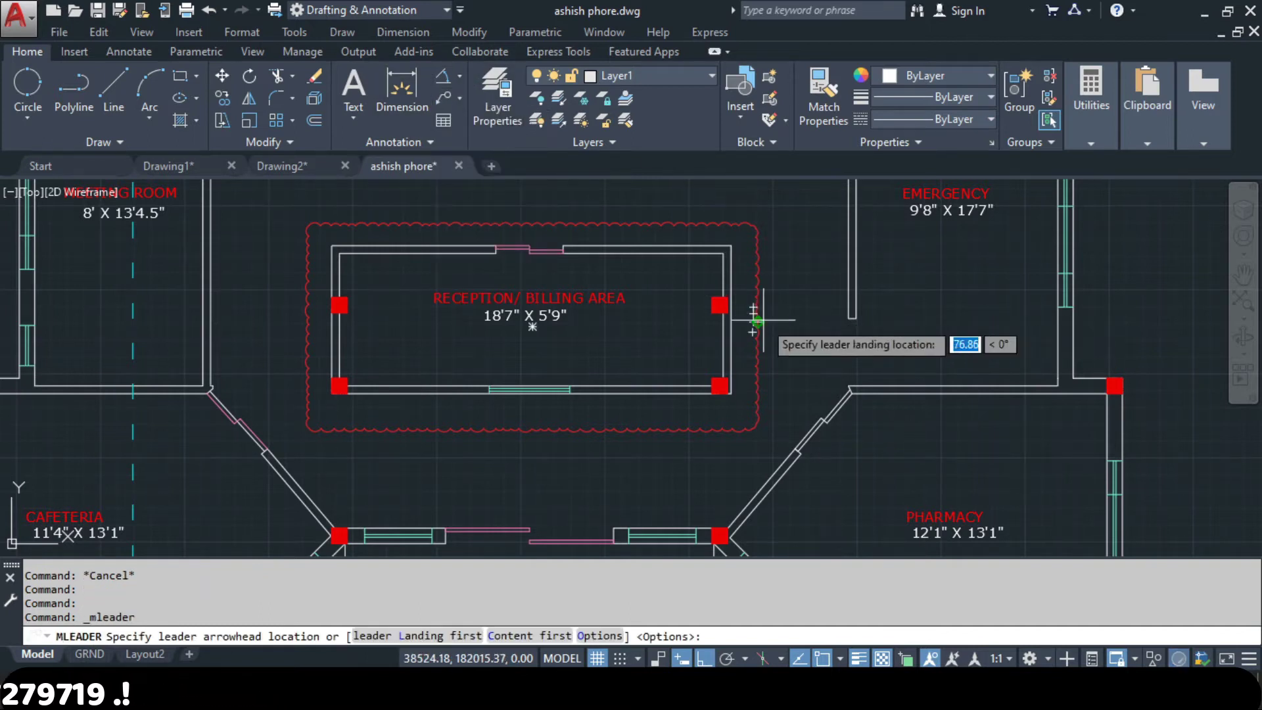
left_click(881, 322)
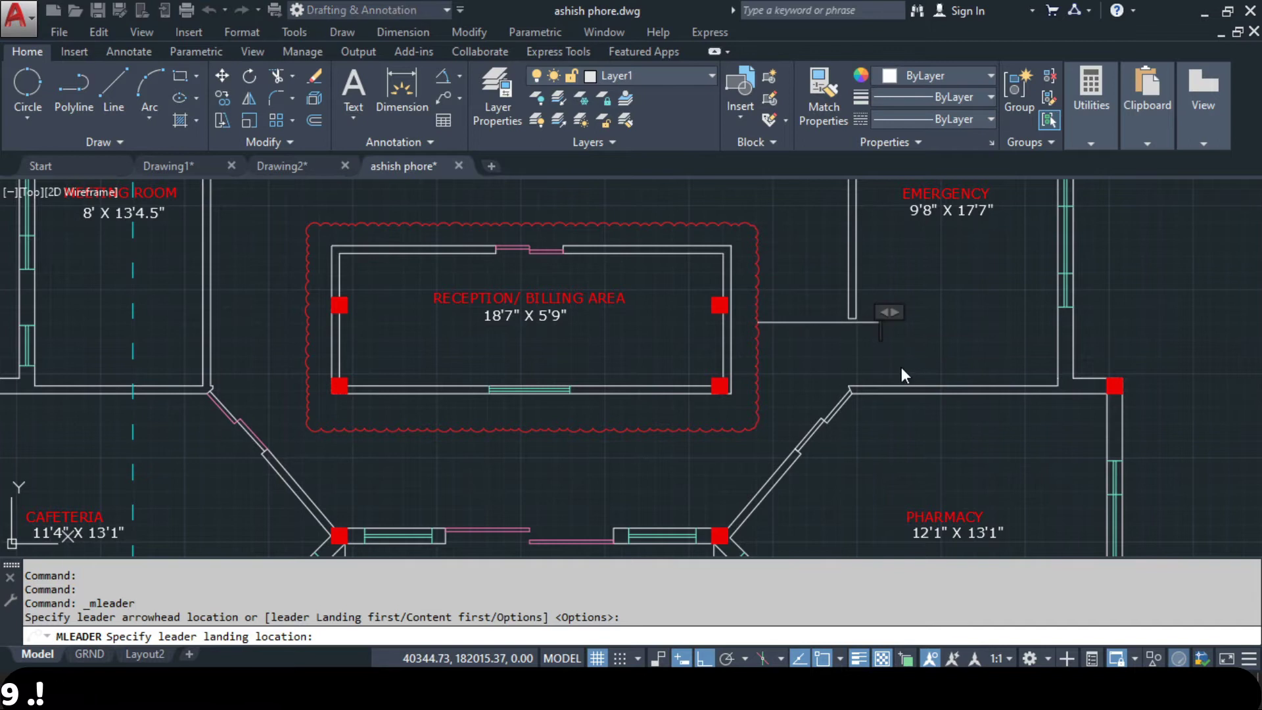
type("wdFAFrargr")
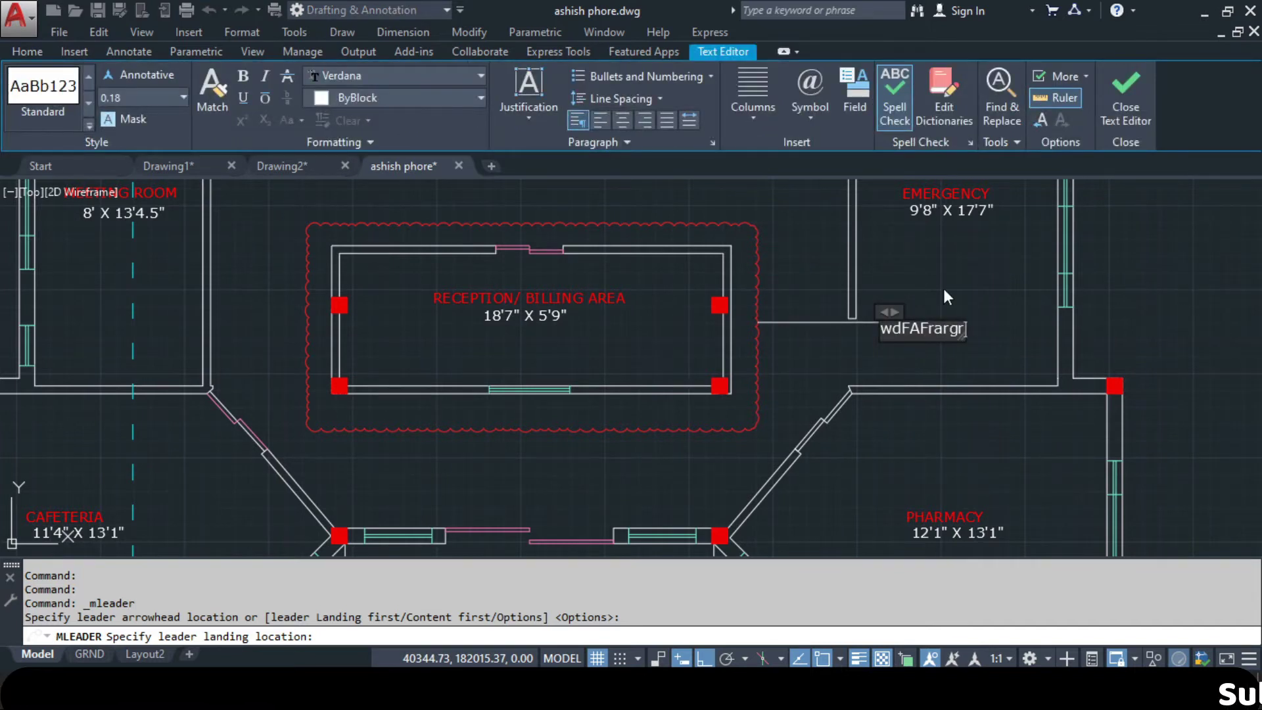
left_click(968, 295)
- Delete the multileader attached to the revision cloud
left_click(894, 300)
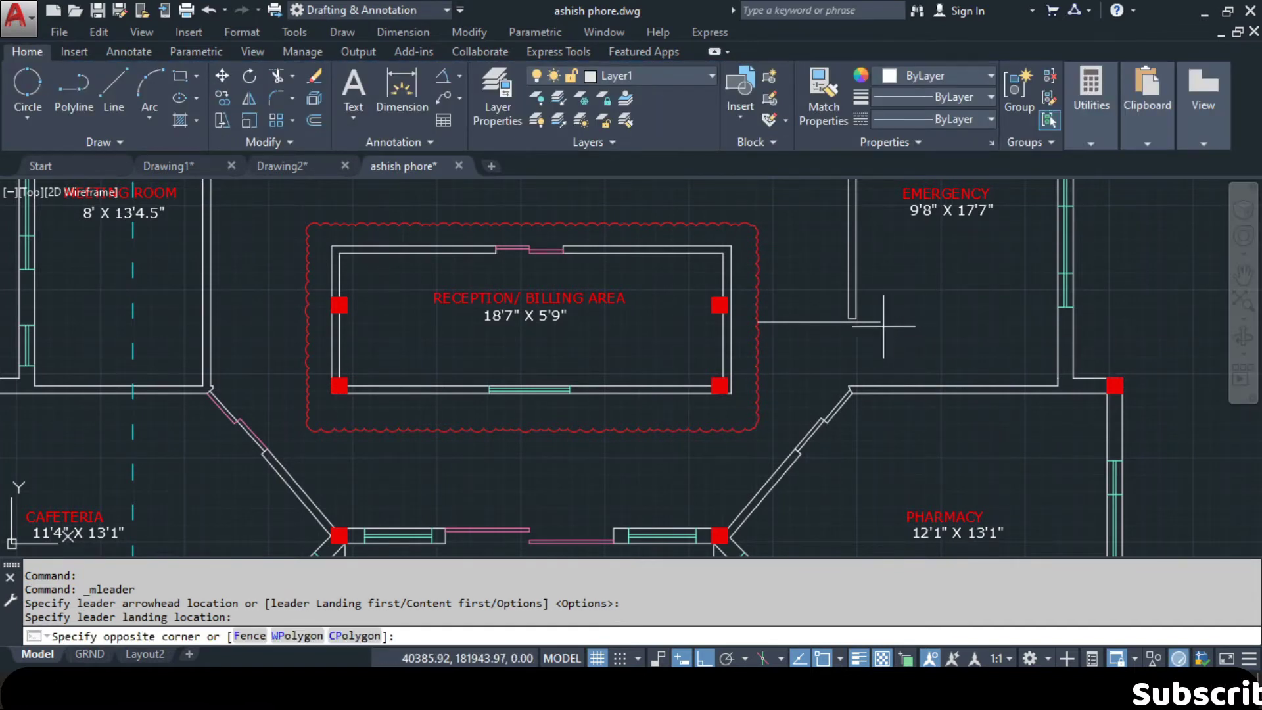
left_click(883, 309)
left_click(896, 327)
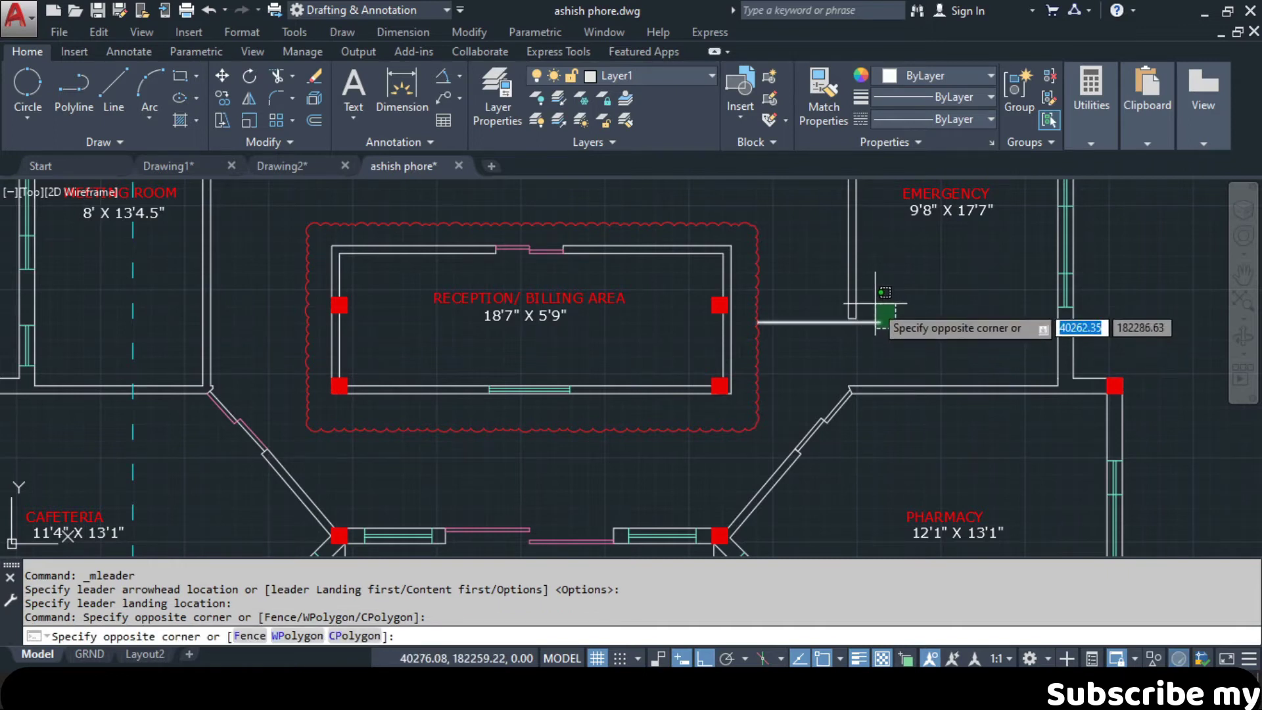
left_click(874, 303)
key("Delete")
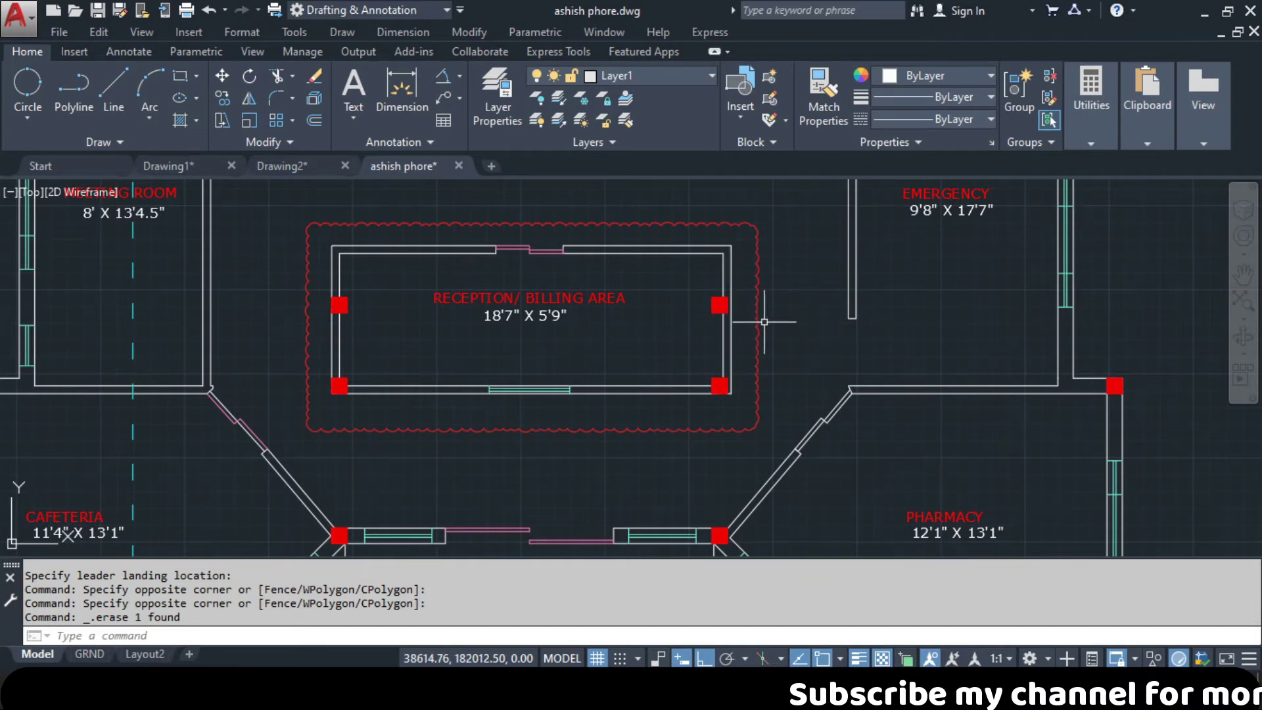
- Delete the red revision cloud around the Reception/Billing Area
left_click(812, 368)
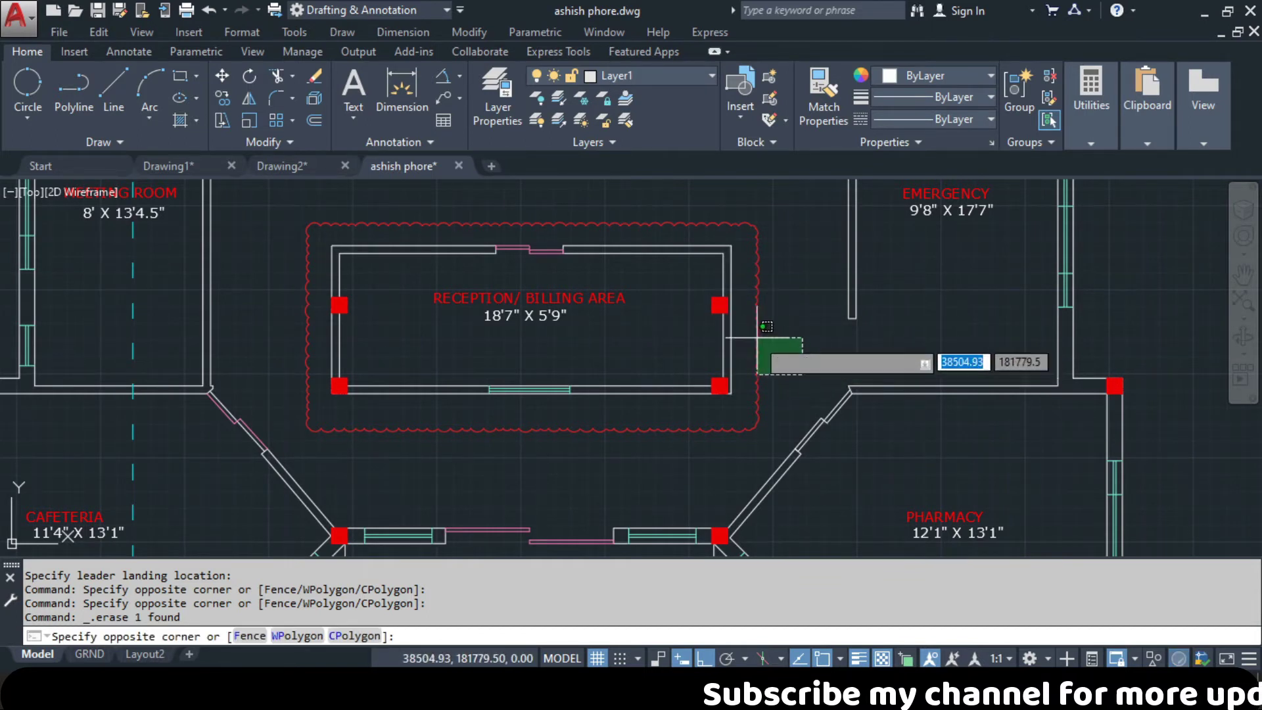
left_click(753, 333)
mouse_move(755, 327)
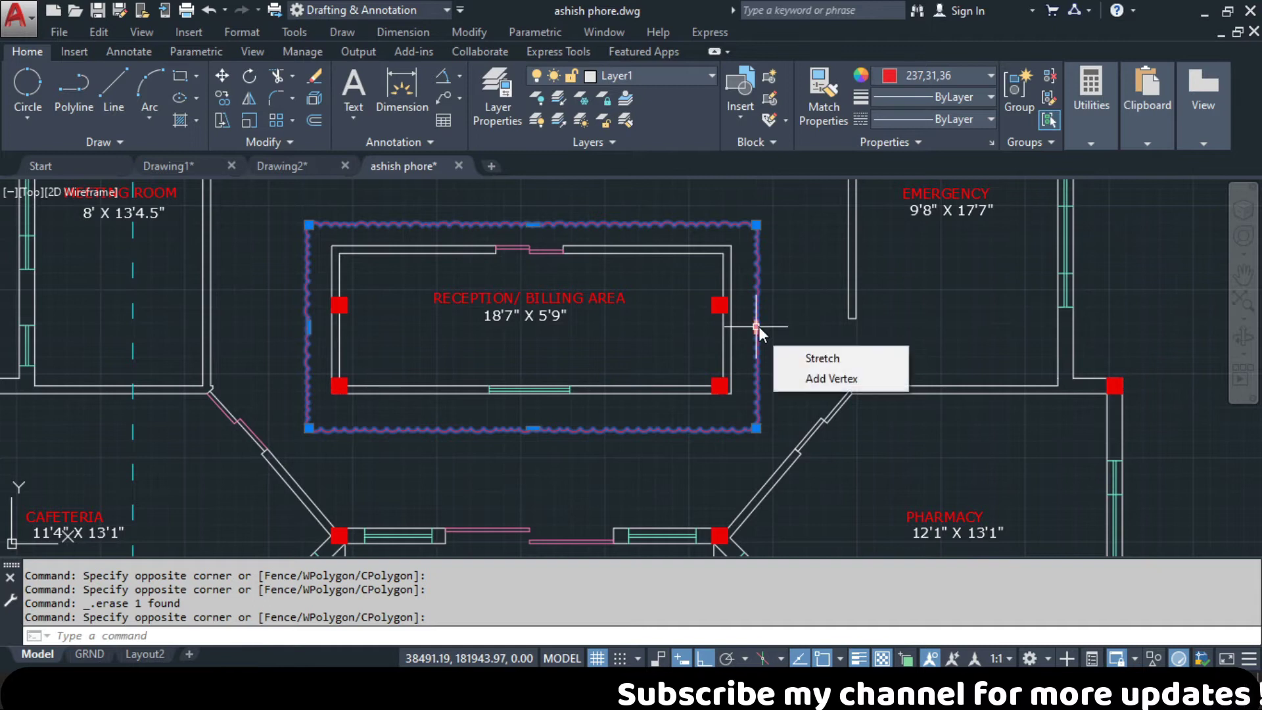
key("Delete")
- Try to draw a rectangular revision cloud around the Reception/Billing Area, cancelling it before the opposite corner is set
type("REVCLOUD")
key("Return")
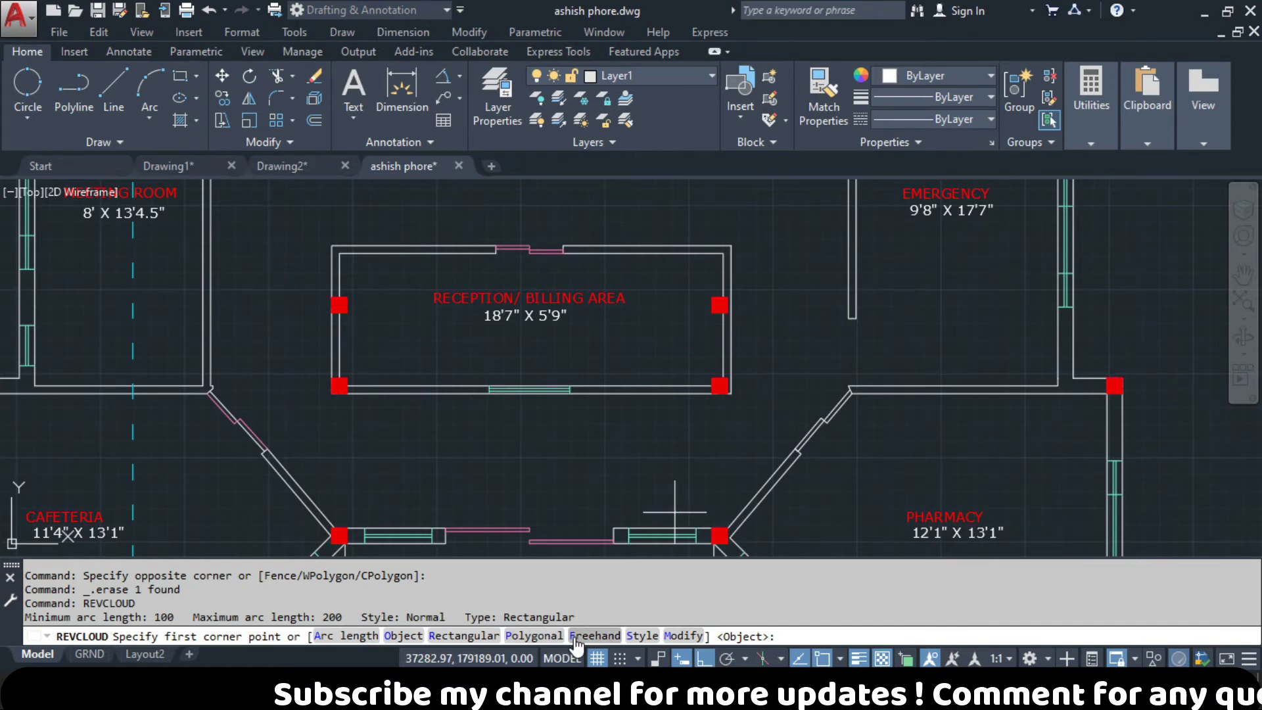
left_click(463, 636)
left_click(299, 232)
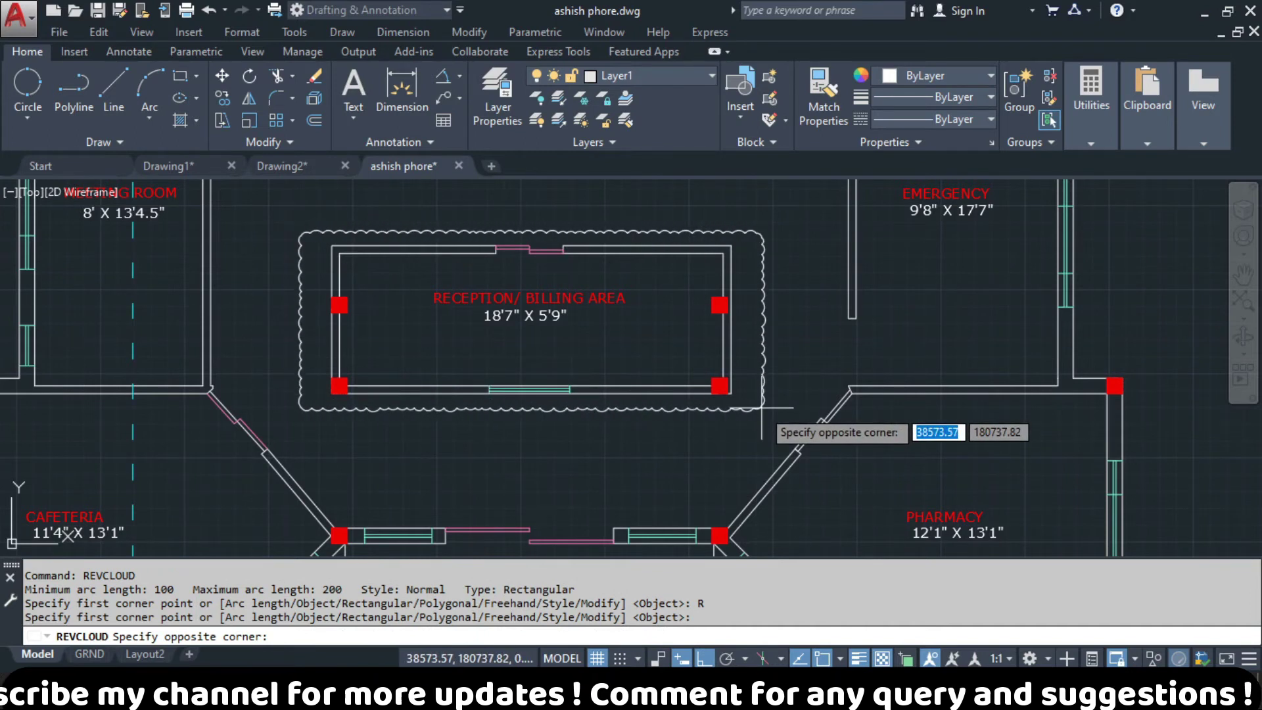
key("Escape")
key("Escape")
key("Escape")
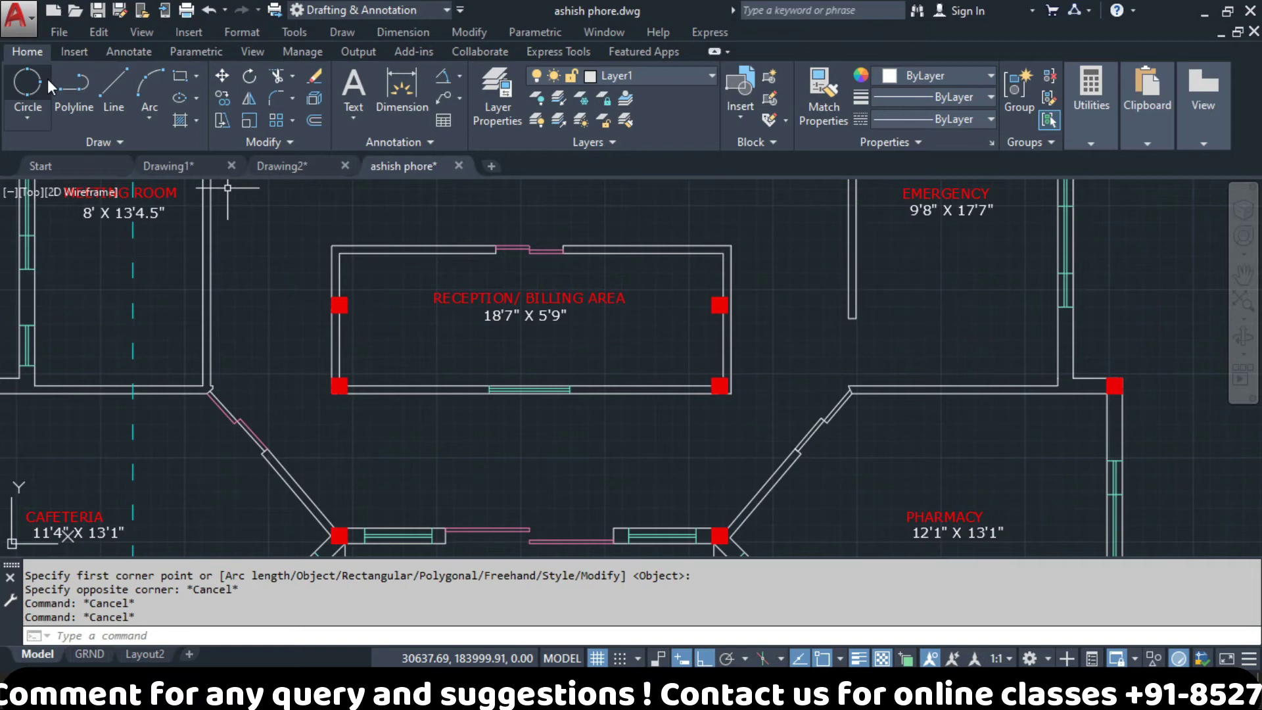
- Cover the Reception/Billing Area with a closed four-sided wipeout drawn around its outer walls
key("Escape")
key("Escape")
type("w")
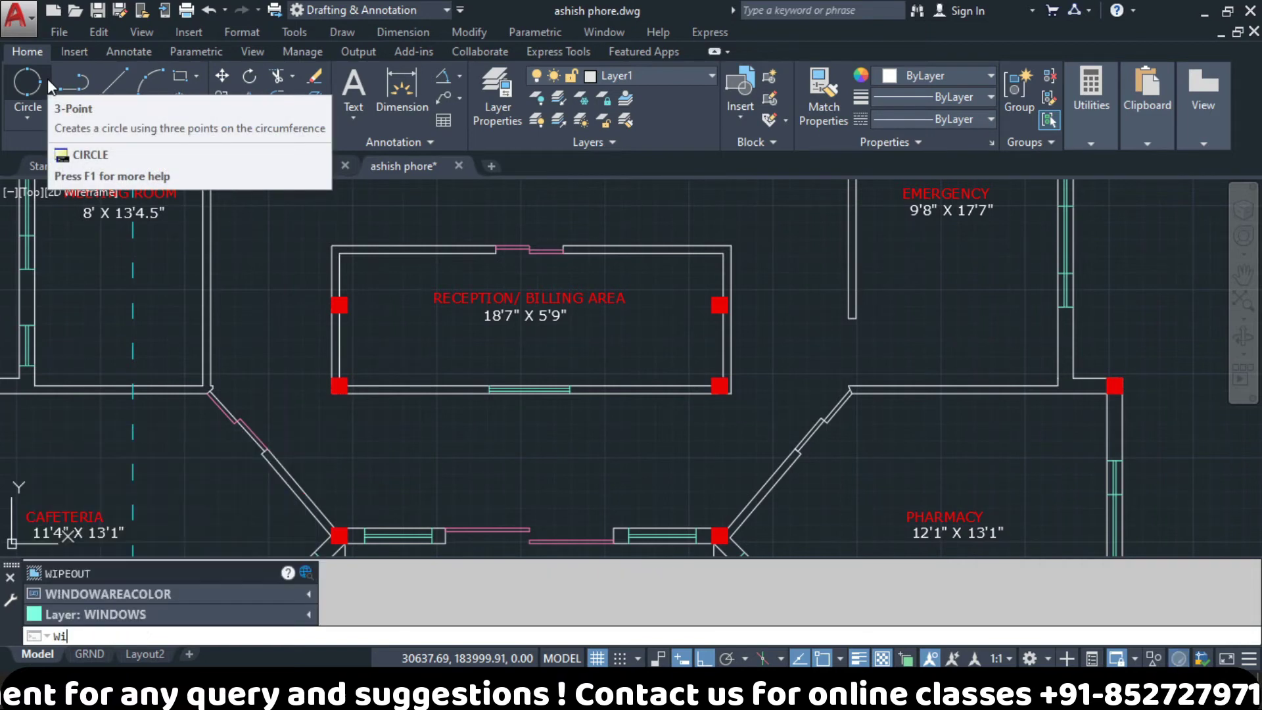
type("ip")
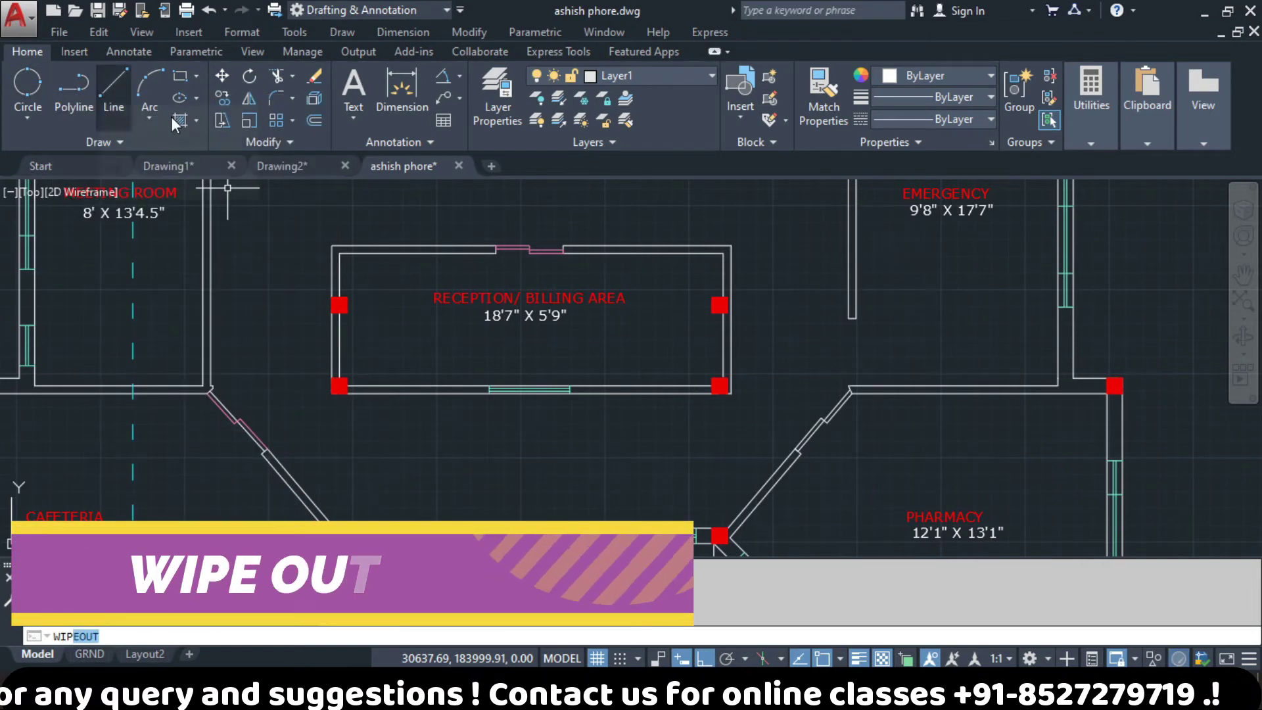
left_click(68, 140)
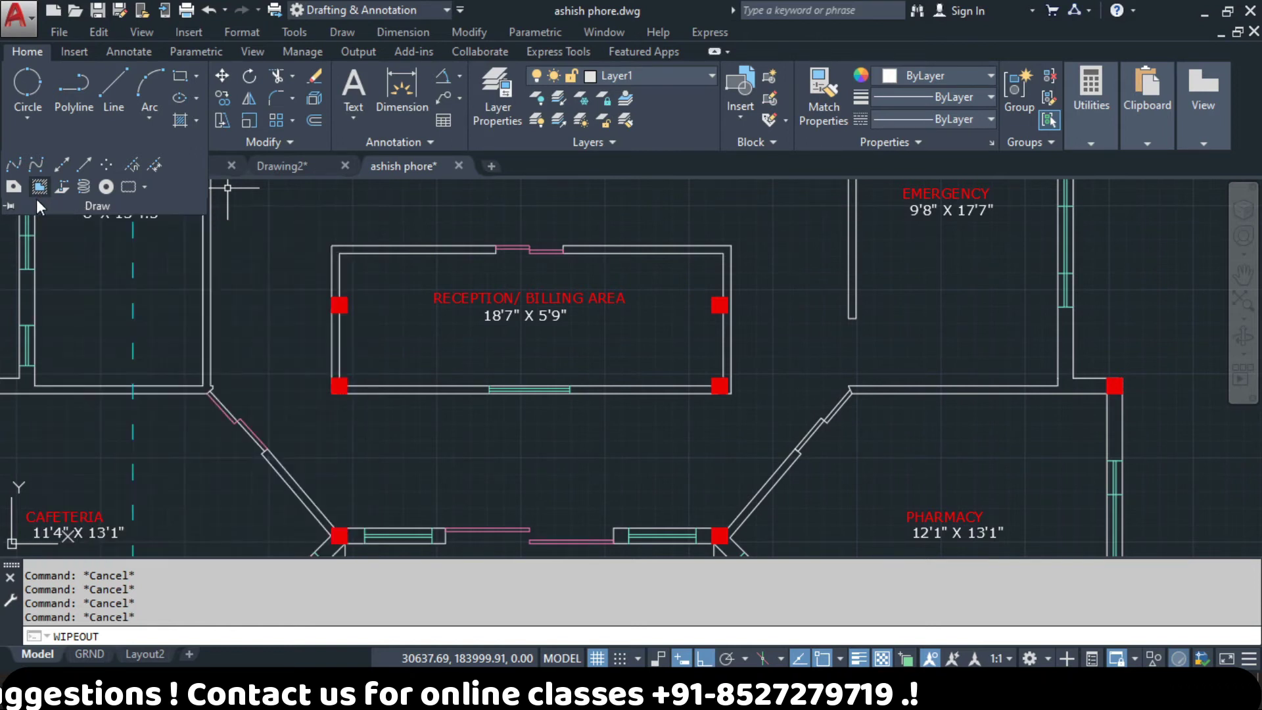
left_click(40, 189)
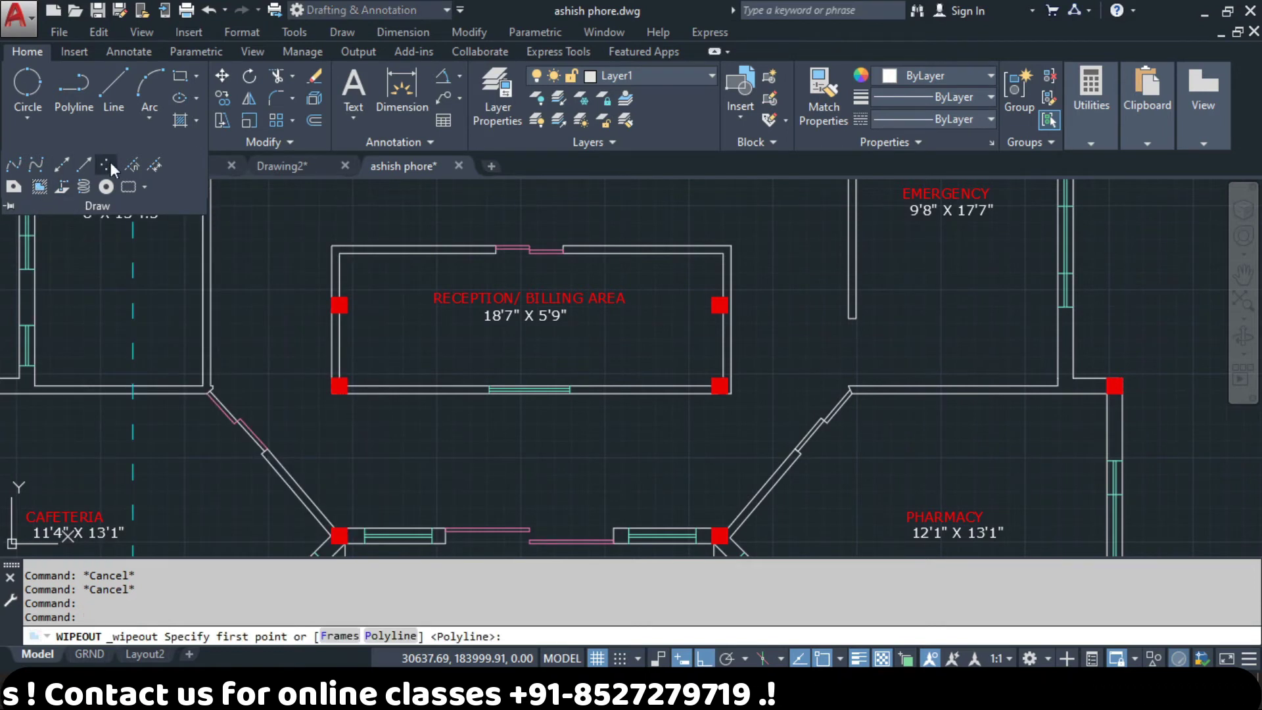
left_click(37, 186)
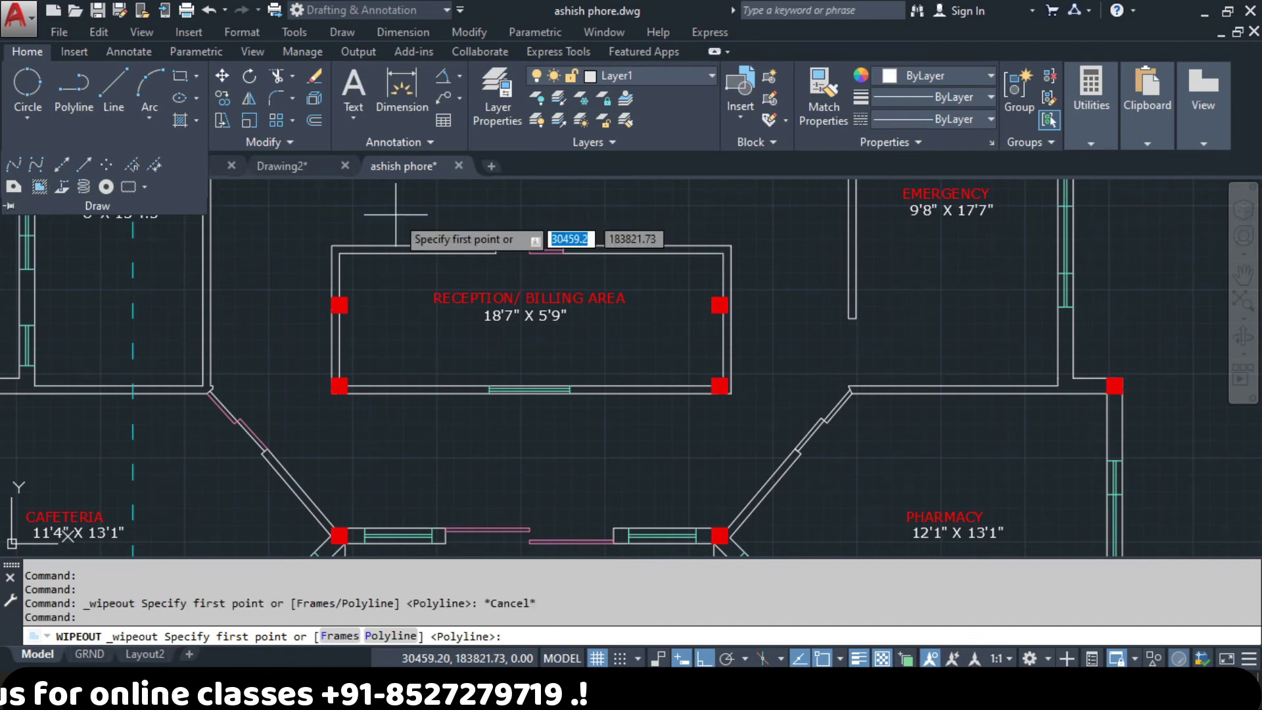
left_click(293, 230)
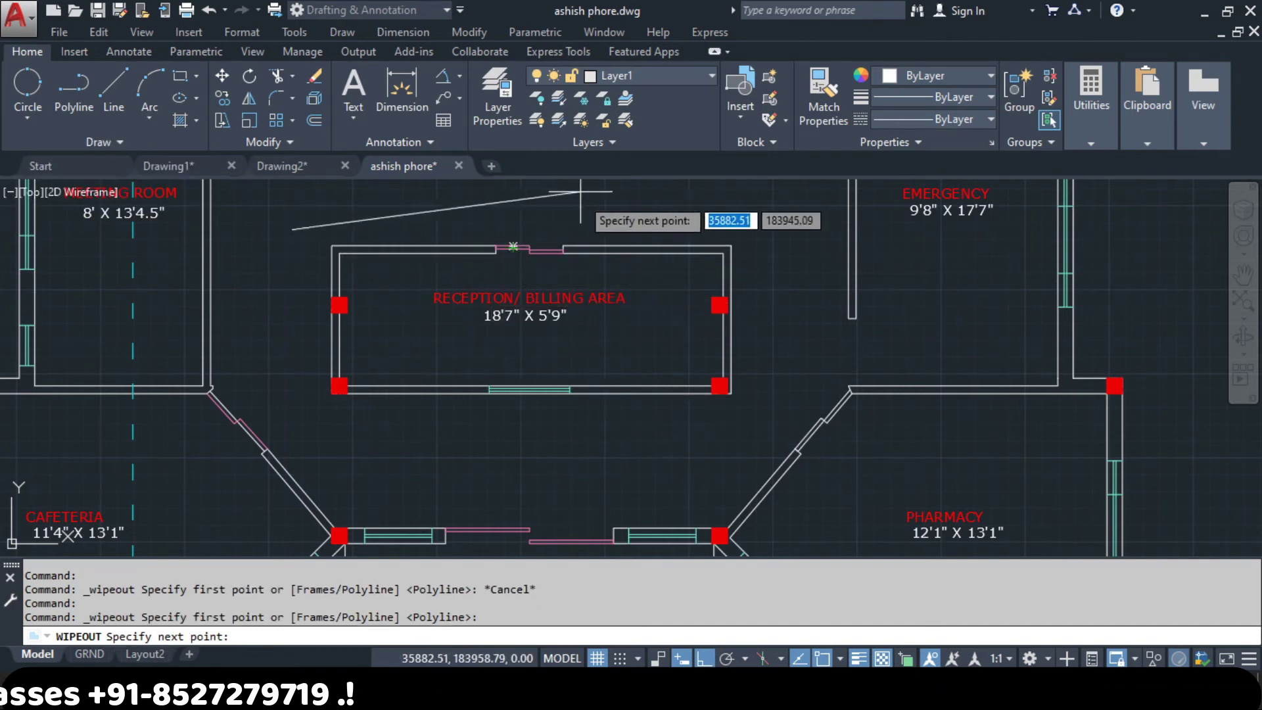
left_click(740, 215)
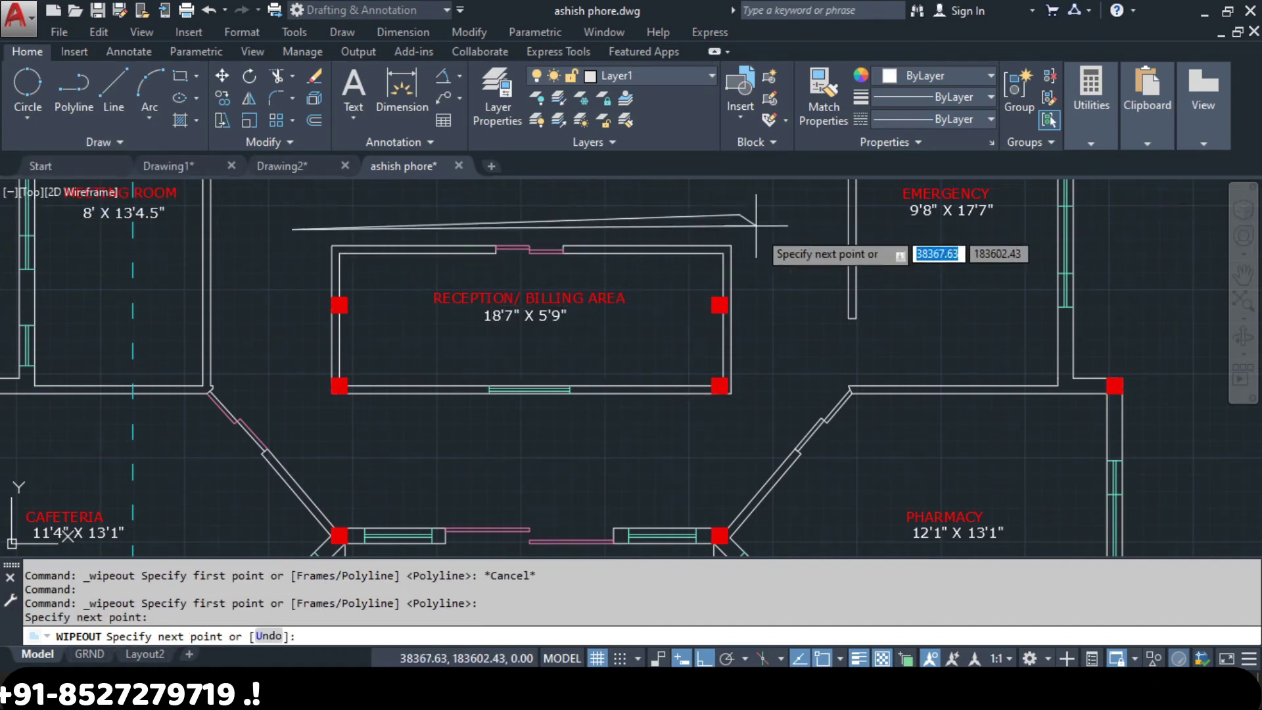
left_click(751, 439)
left_click(274, 412)
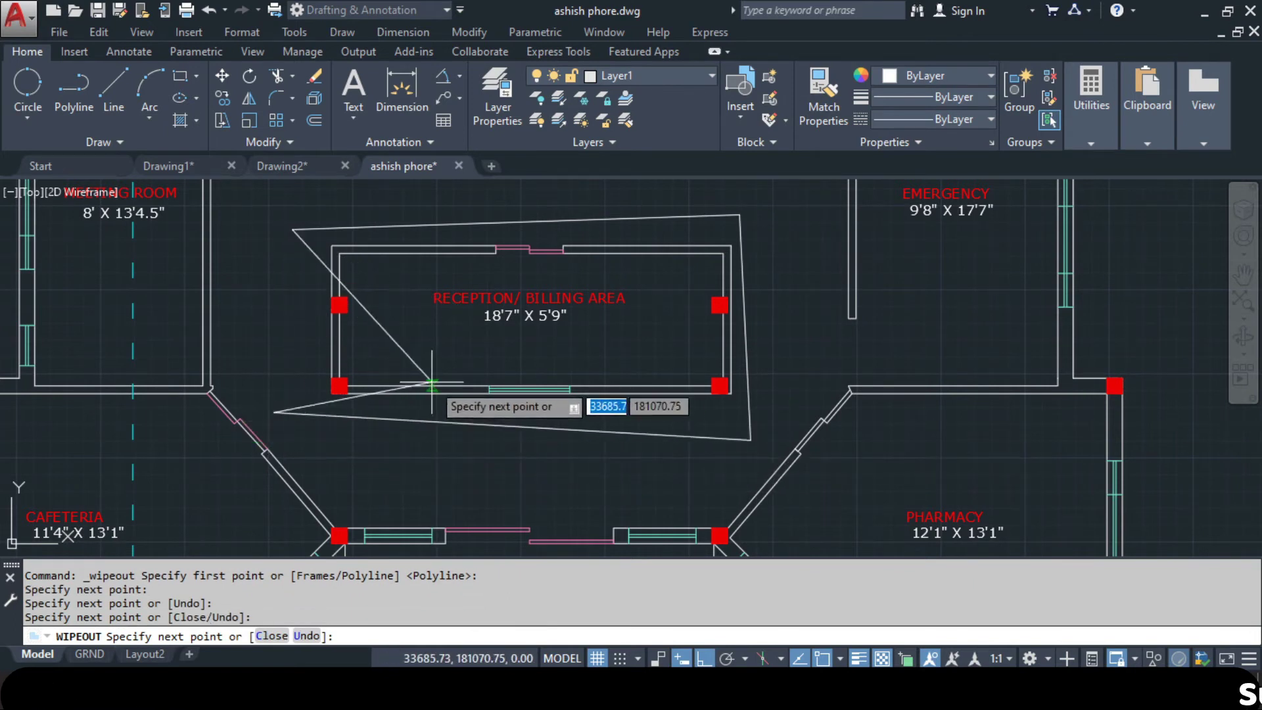
type("c")
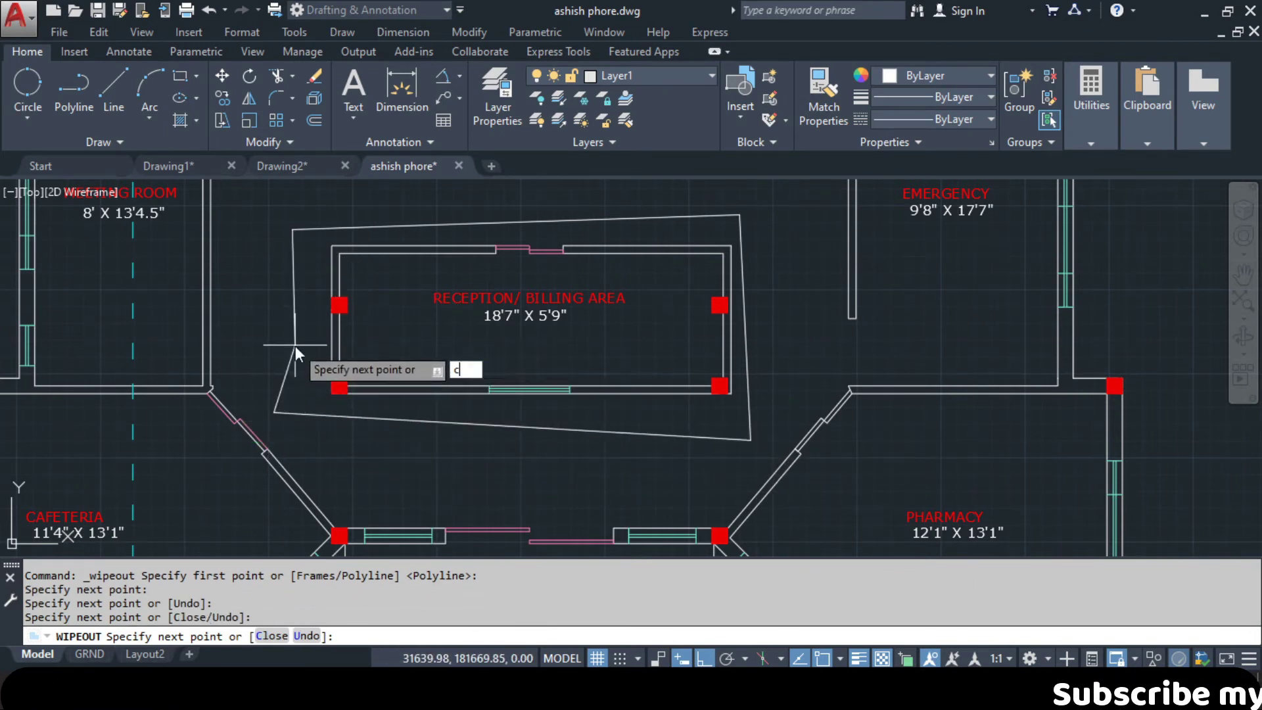
key("Return")
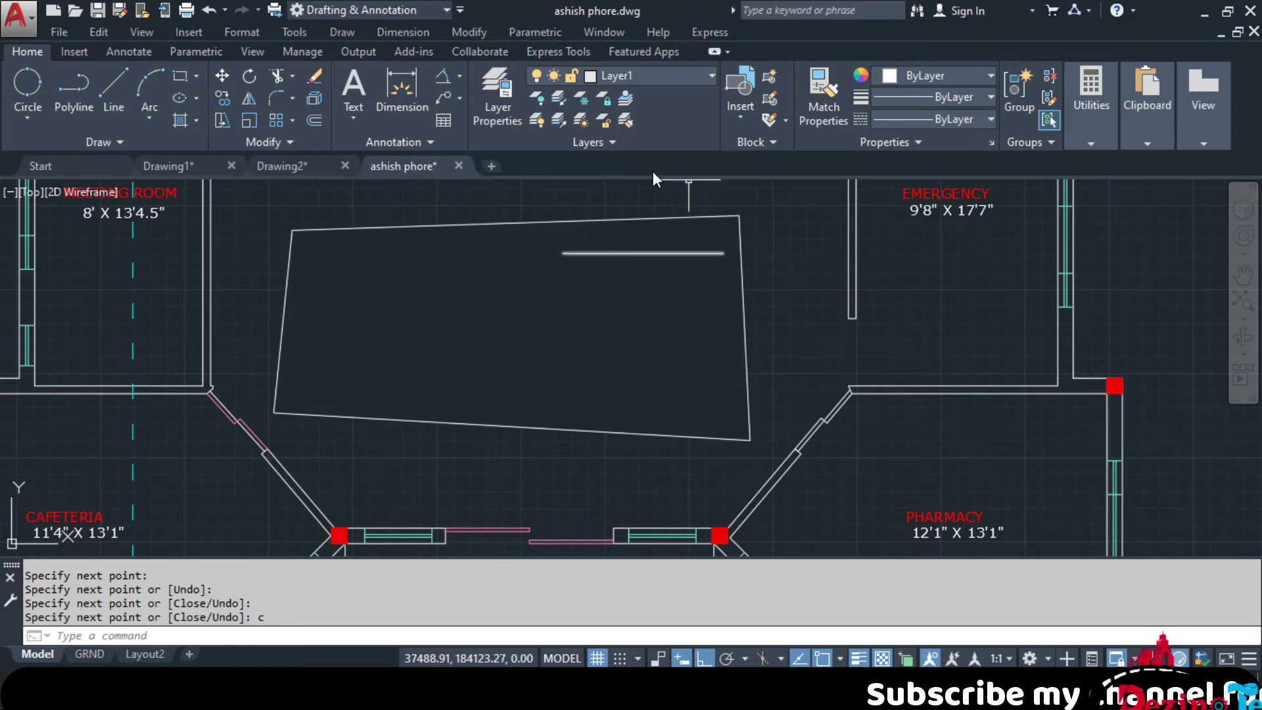